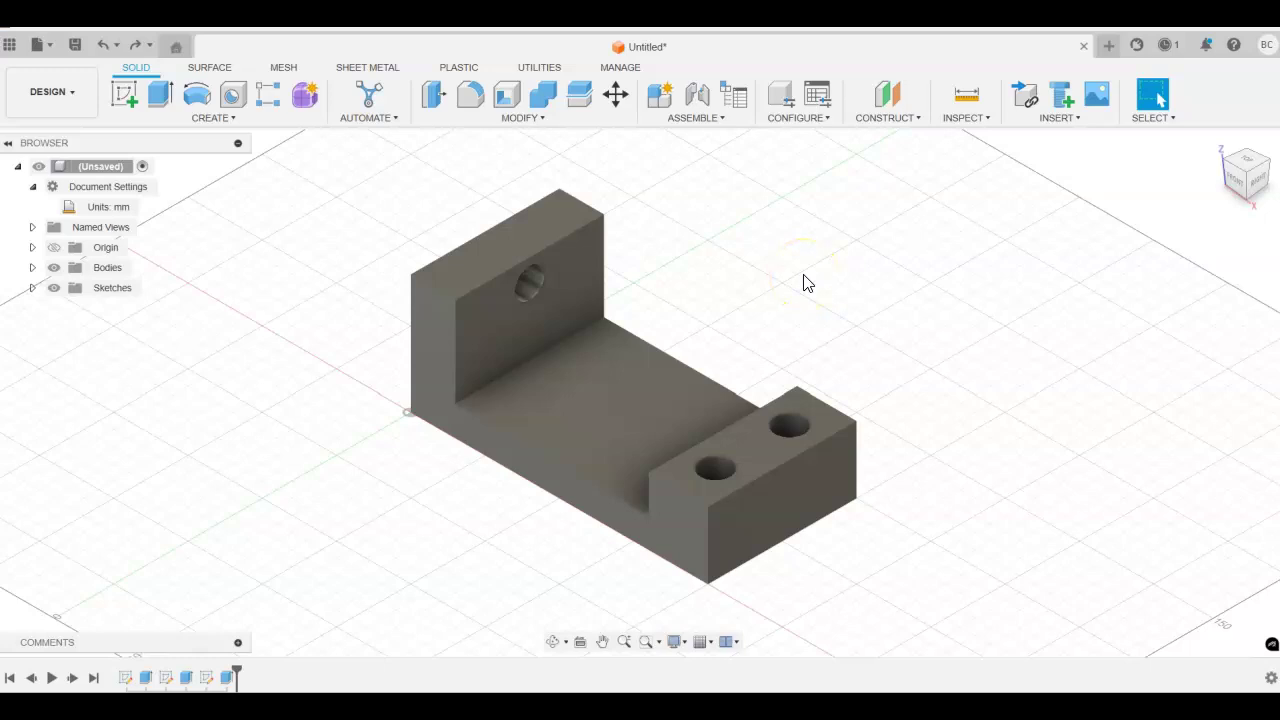
pyautogui.click(780, 262)
pyautogui.click(775, 261)
pyautogui.click(766, 246)
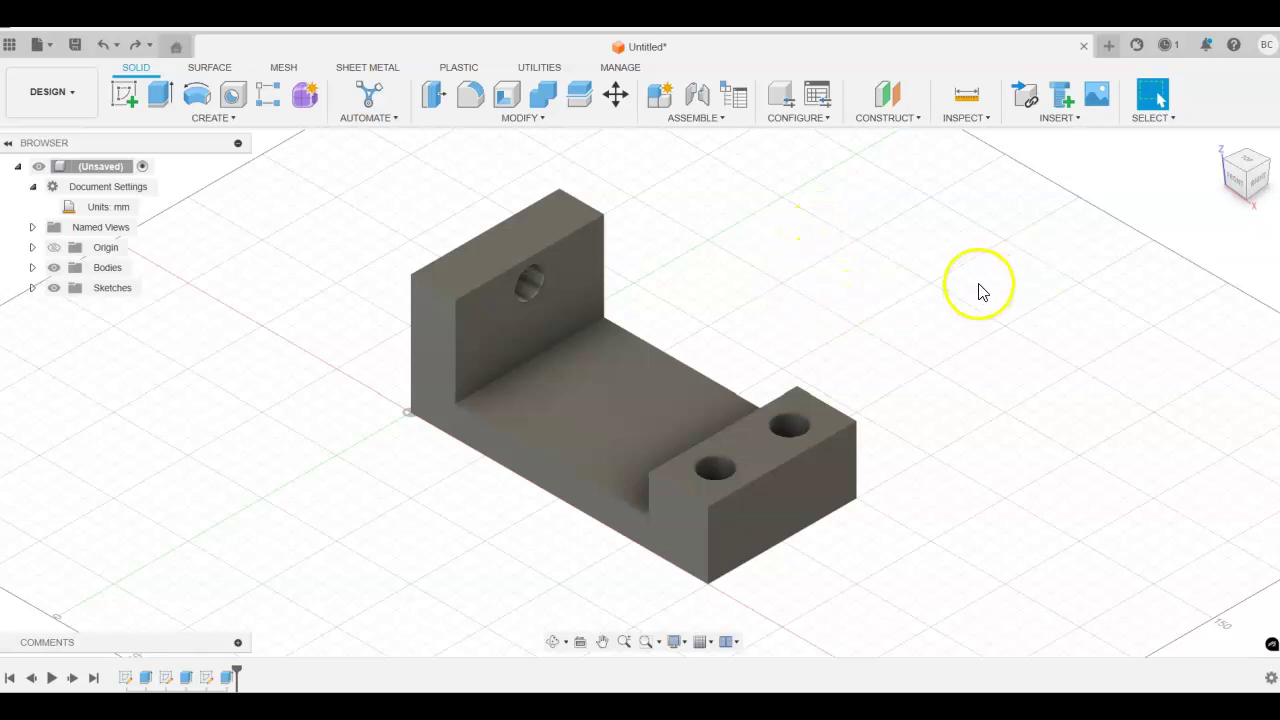
# Start a new sketch on the recessed floor face between the bracket's tall wall and the two-hole block
pyautogui.click(125, 96)
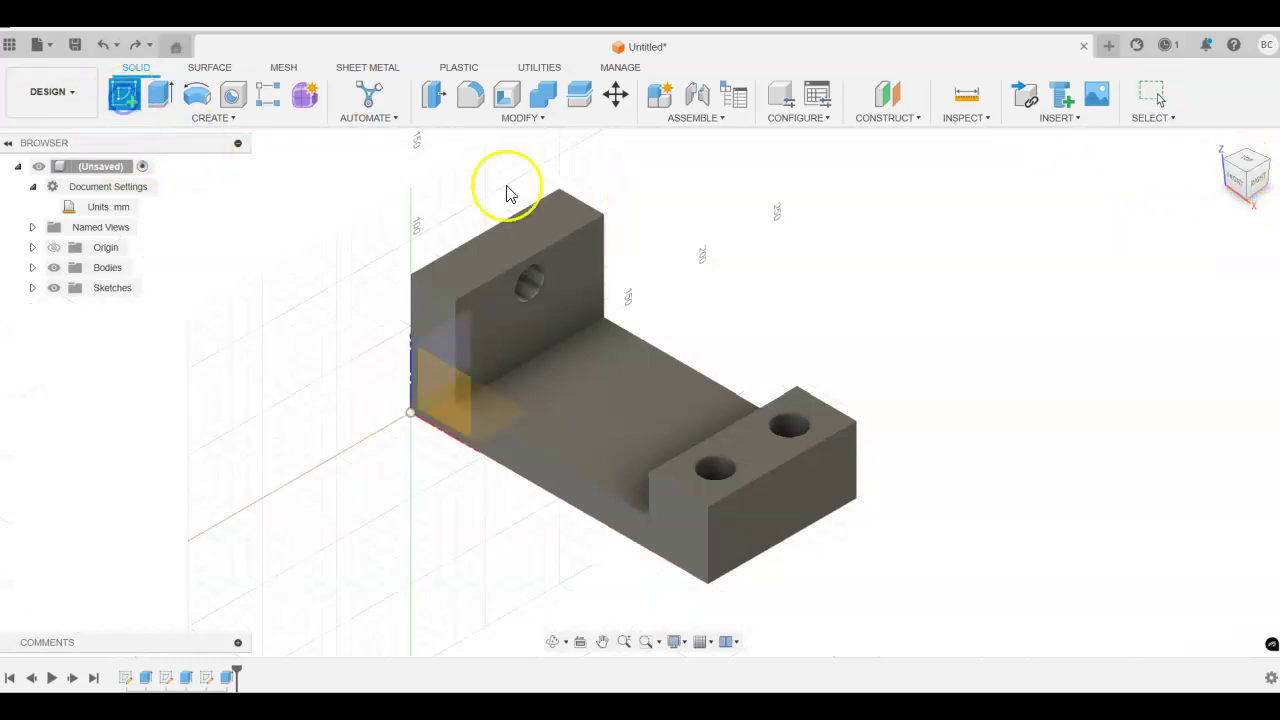
pyautogui.click(600, 405)
pyautogui.moveTo(855, 175); pyautogui.dragTo(629, 206, button='middle')
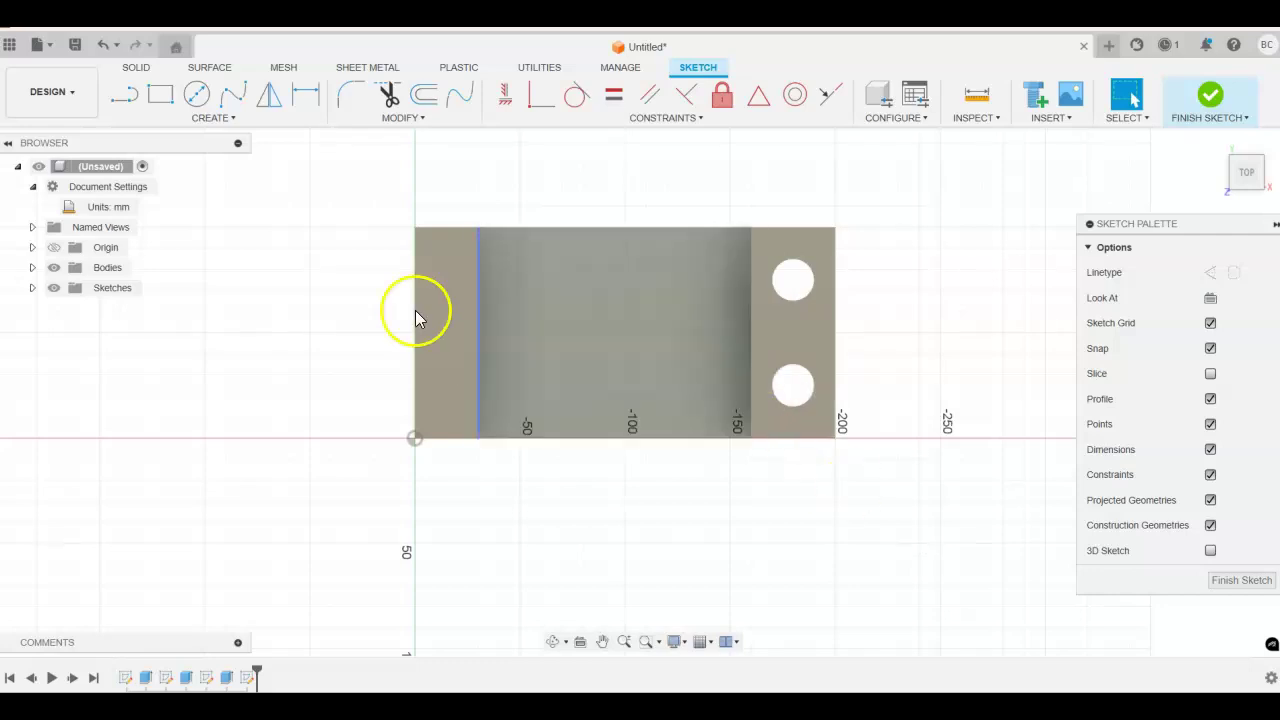
# Sketch a two-point rectangle 85 mm long and 20 mm high in the middle of the recessed floor
pyautogui.click(160, 97)
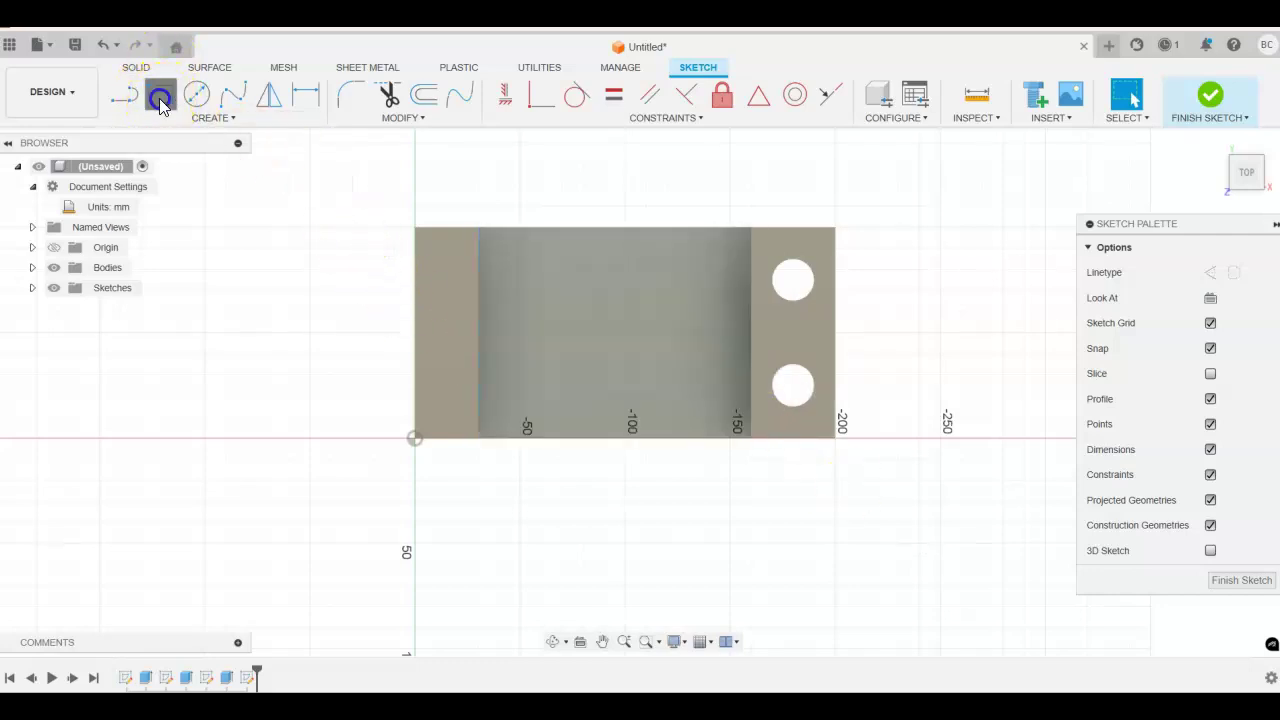
pyautogui.click(513, 366)
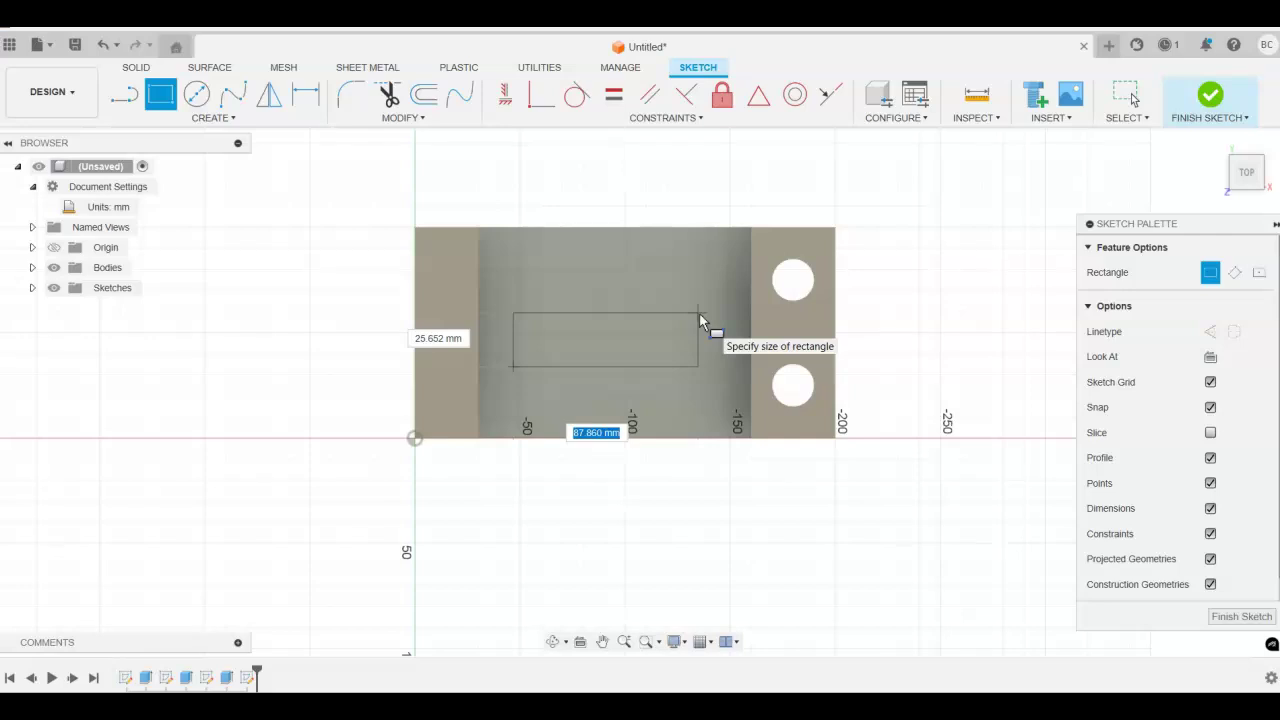
pyautogui.press('Tab')
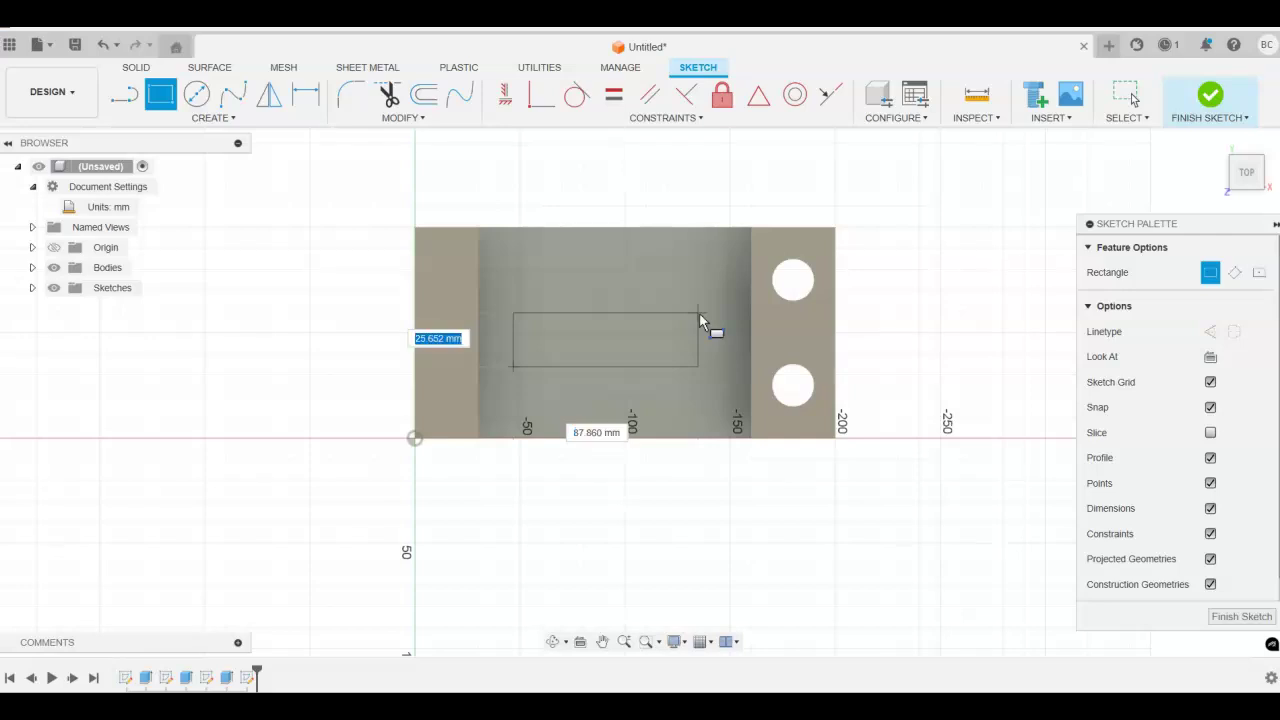
pyautogui.write('20')
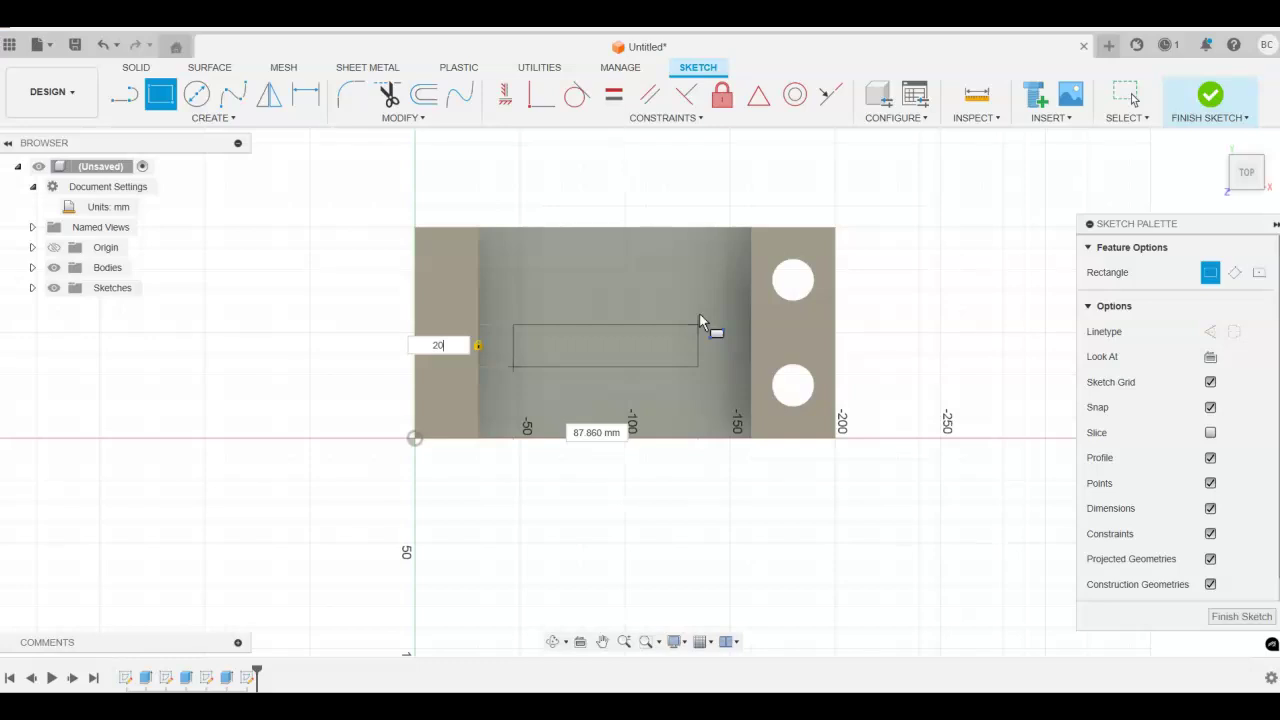
pyautogui.press('Tab')
pyautogui.write('85')
pyautogui.press('Tab')
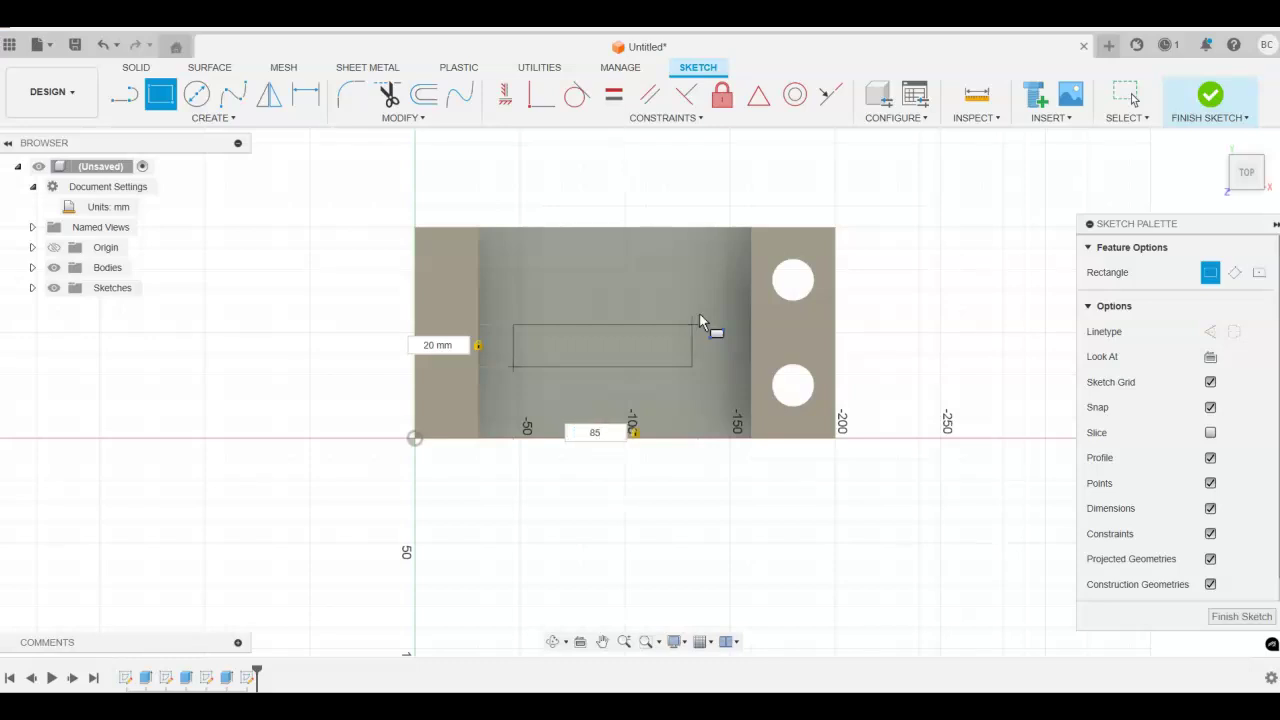
pyautogui.press('Return')
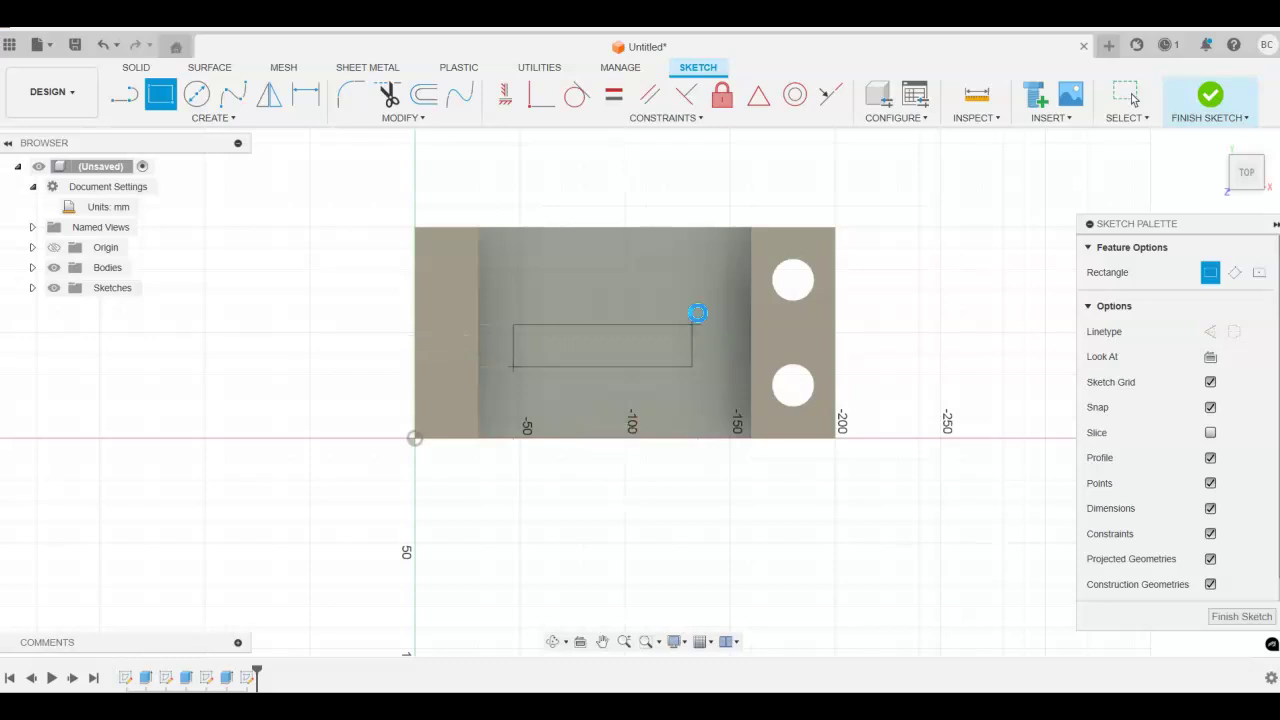
pyautogui.press('Escape')
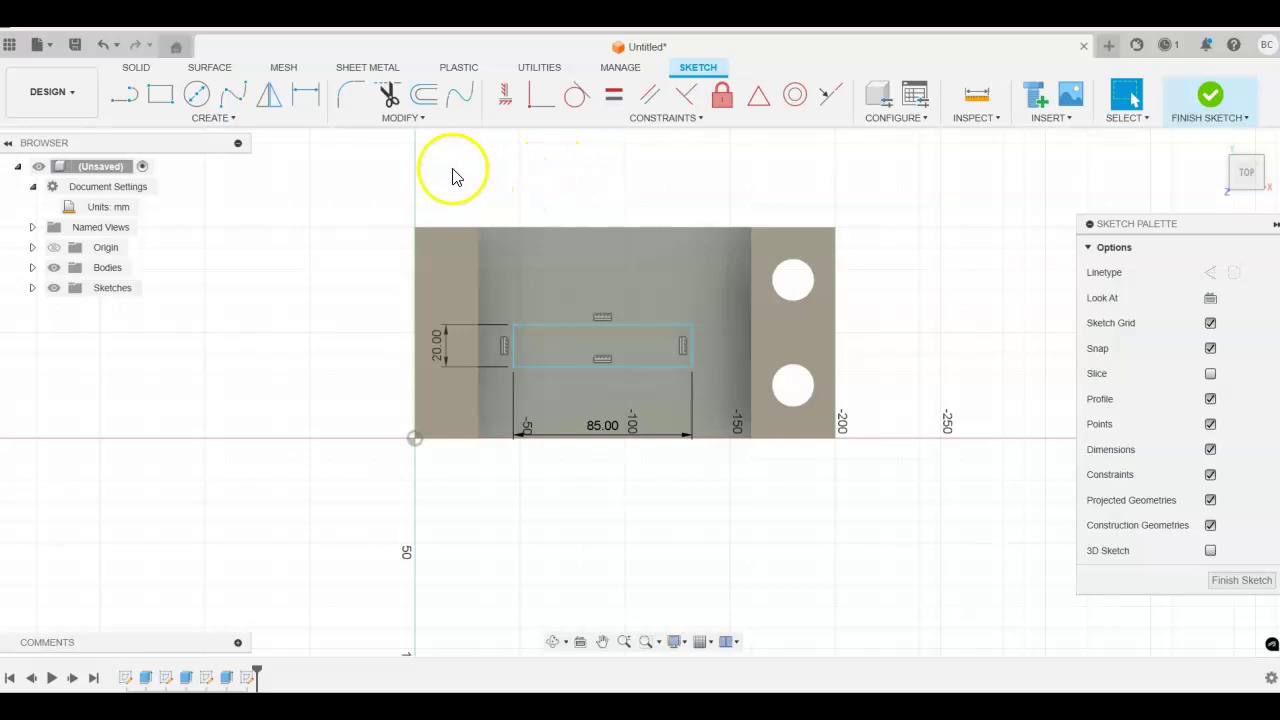
# Fillet all four corners of the rectangle with a 10 mm radius to form rounded slot ends
pyautogui.click(358, 94)
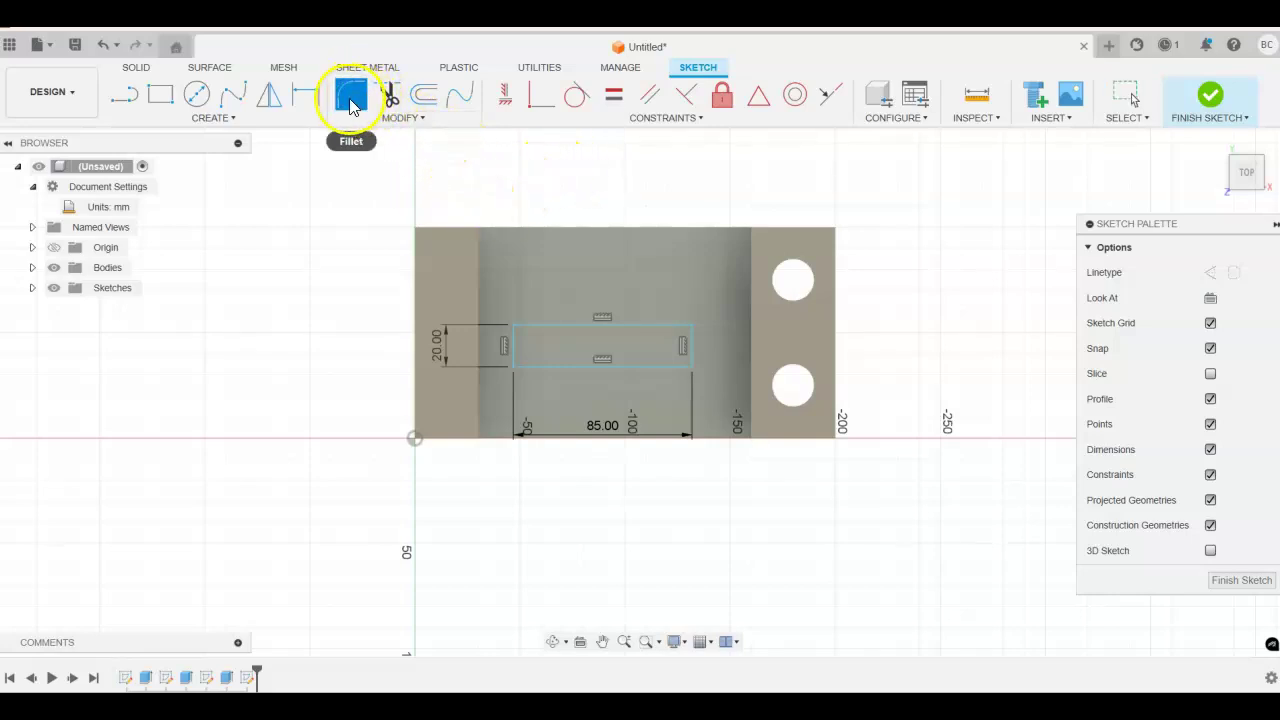
pyautogui.click(513, 327)
pyautogui.click(514, 329)
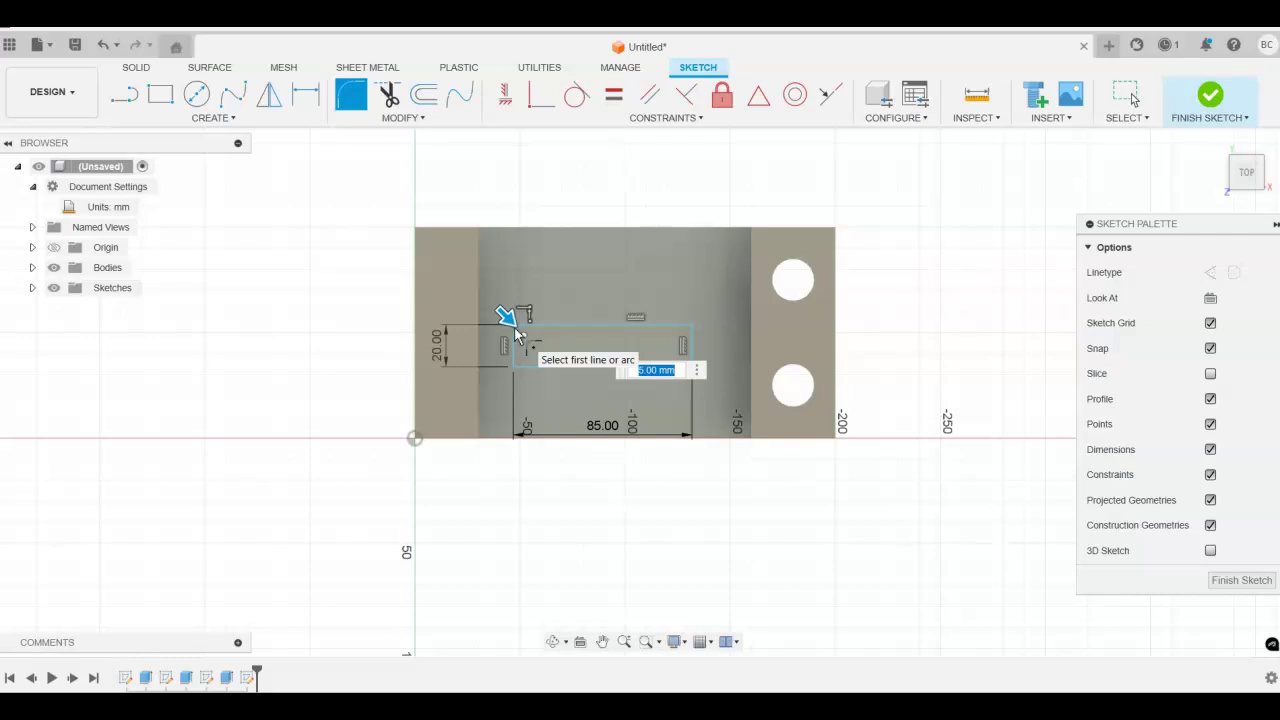
pyautogui.write('10')
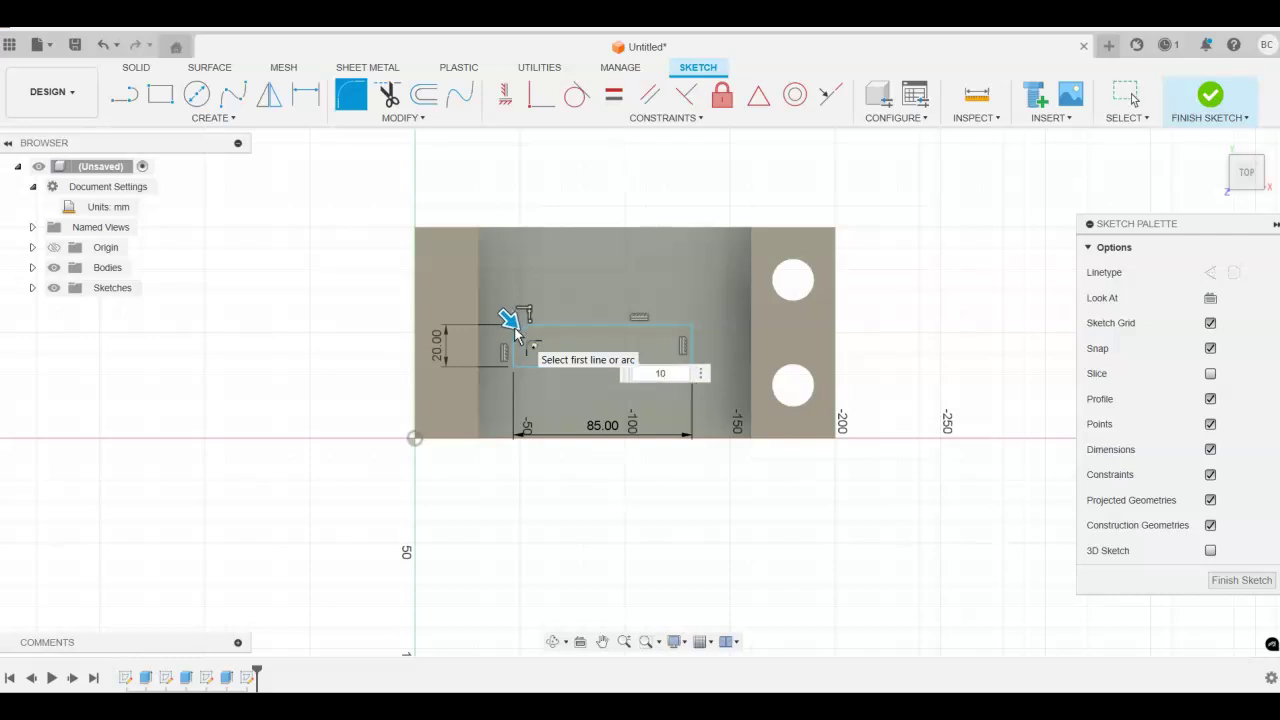
pyautogui.click(514, 330)
pyautogui.click(586, 346)
pyautogui.click(524, 327)
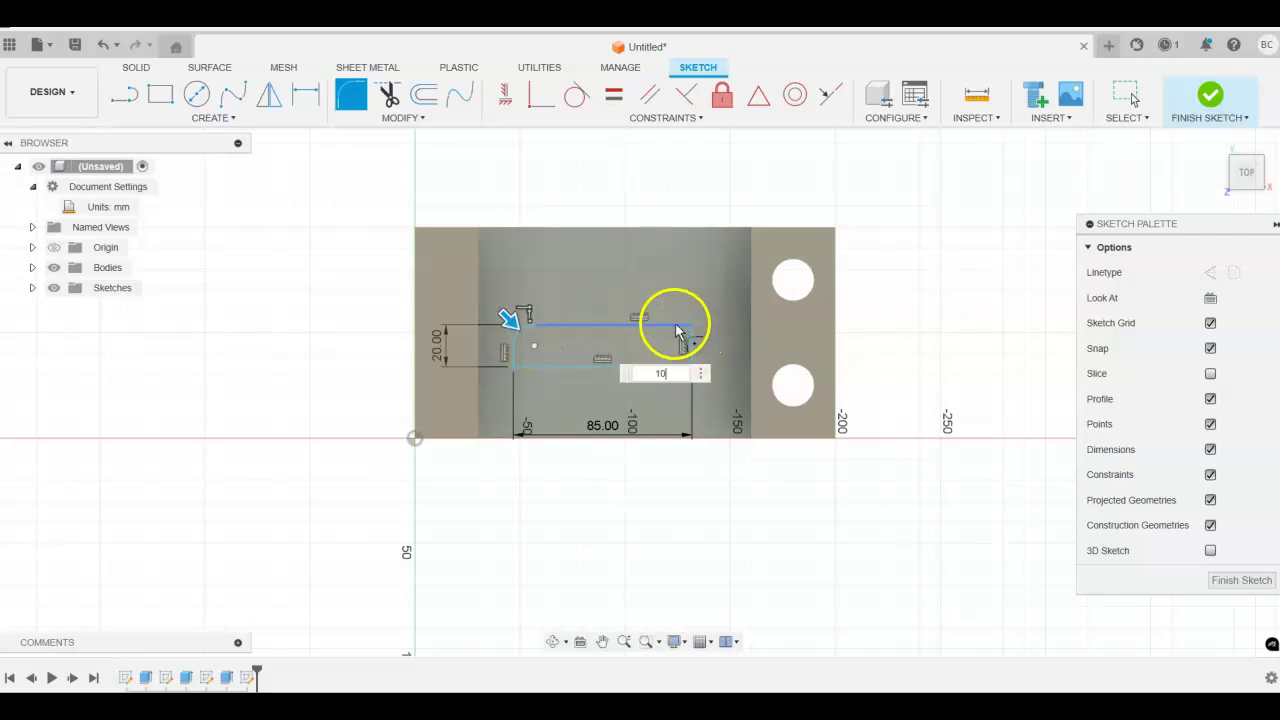
pyautogui.click(672, 344)
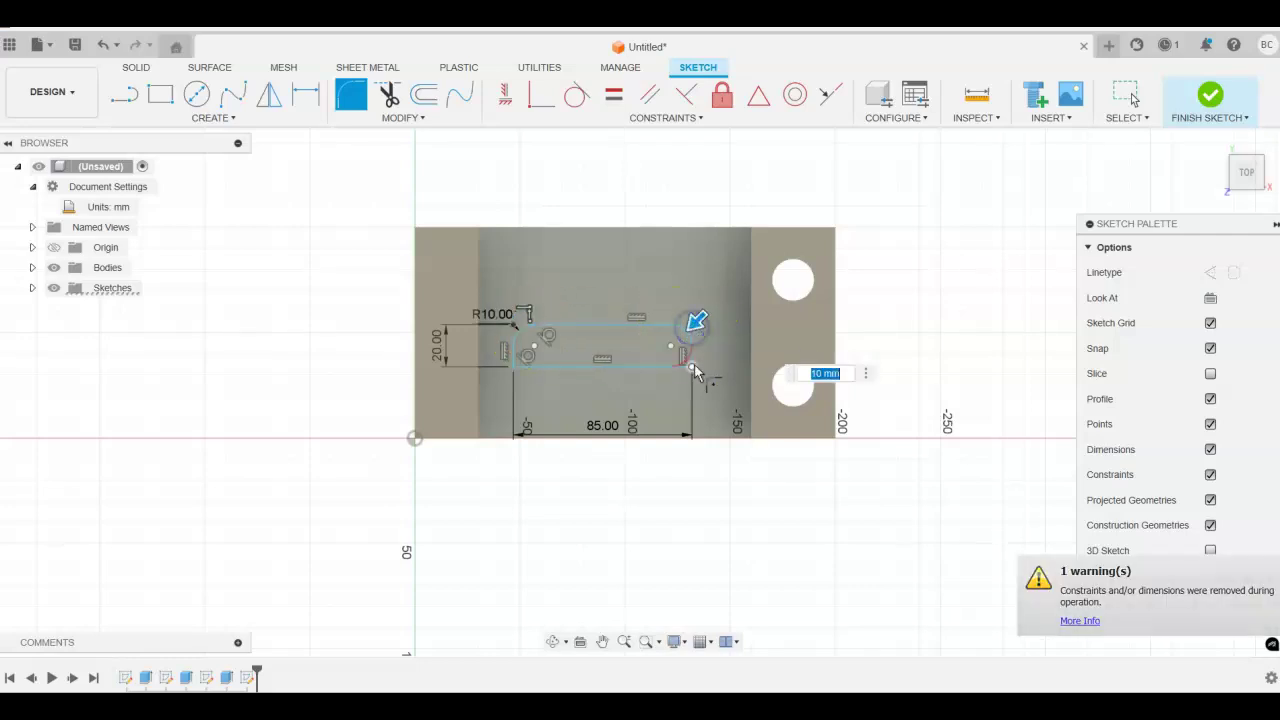
pyautogui.click(690, 365)
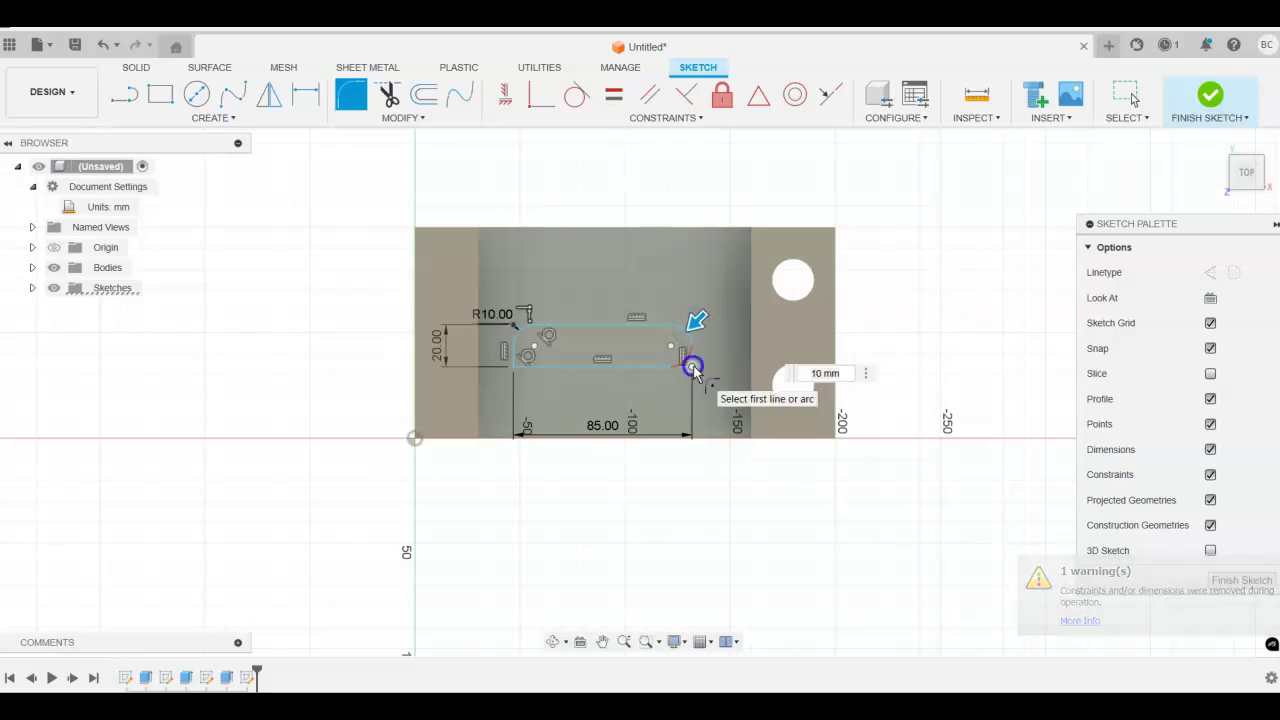
pyautogui.click(510, 370)
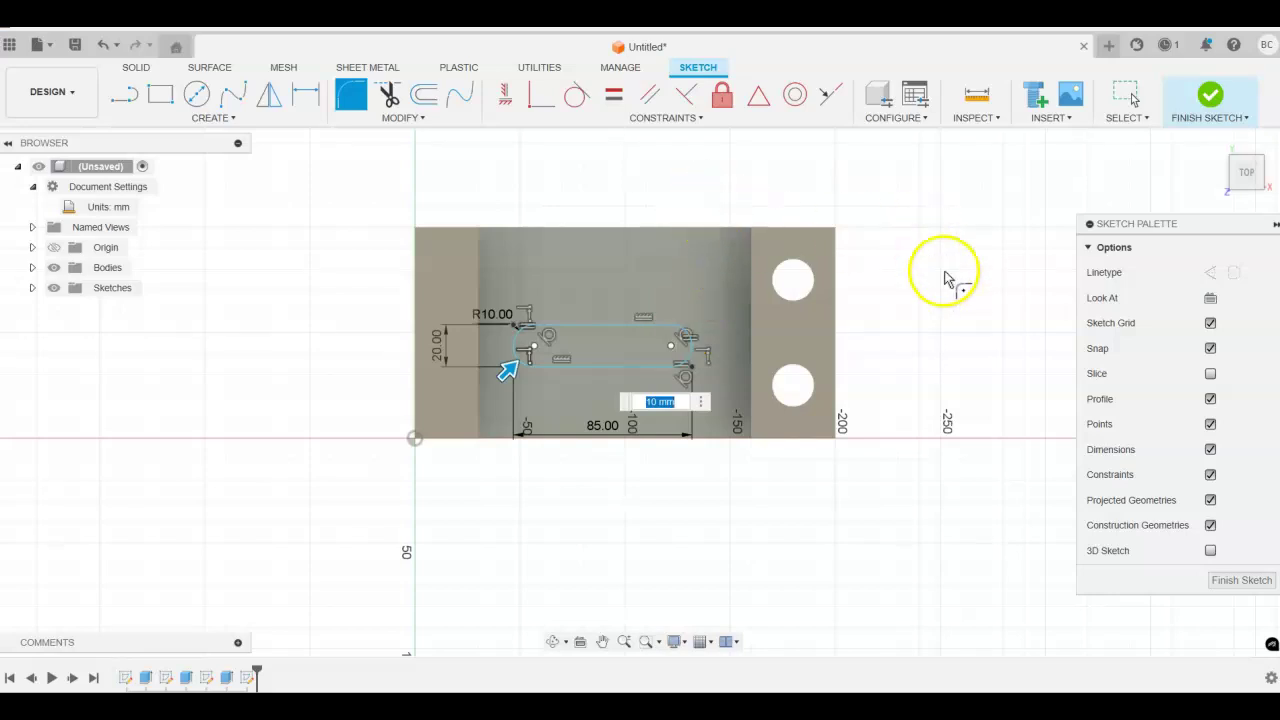
pyautogui.press('Return')
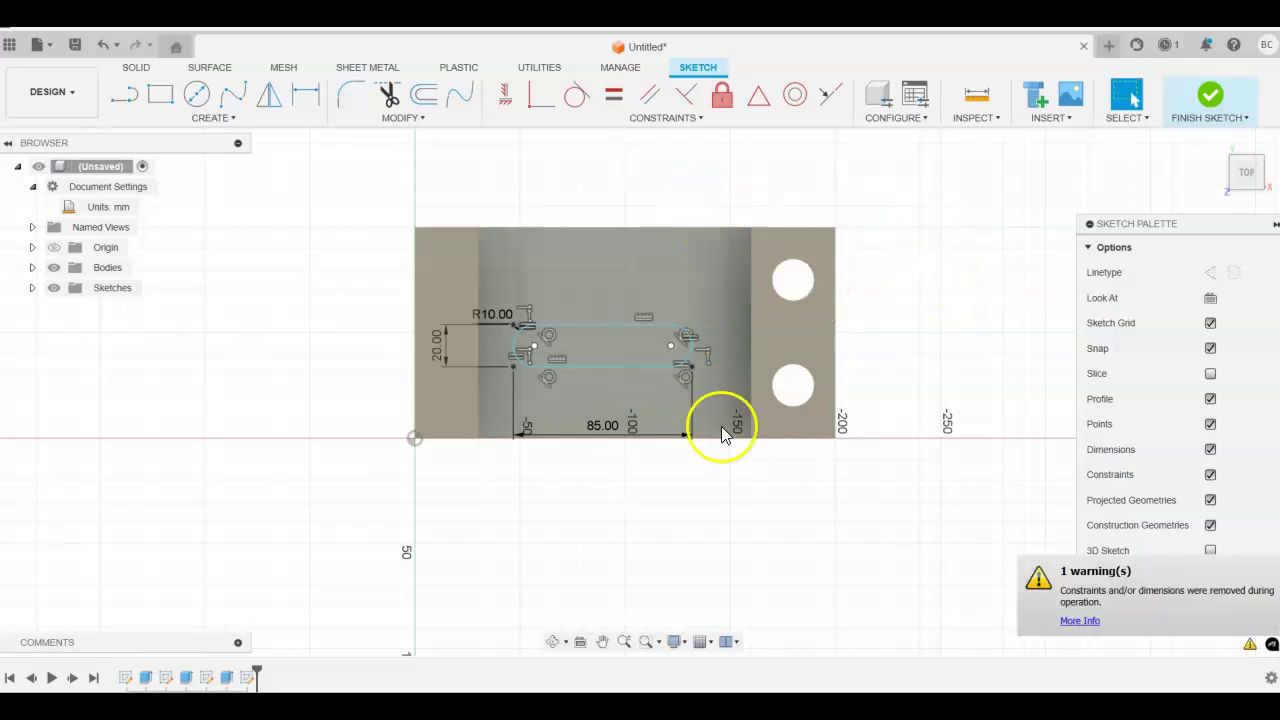
# Dimension the slot's left arc center 50 mm from the upper edge of the recessed floor
pyautogui.scroll(-2, 543, 371)
pyautogui.scroll(2, 561, 372)
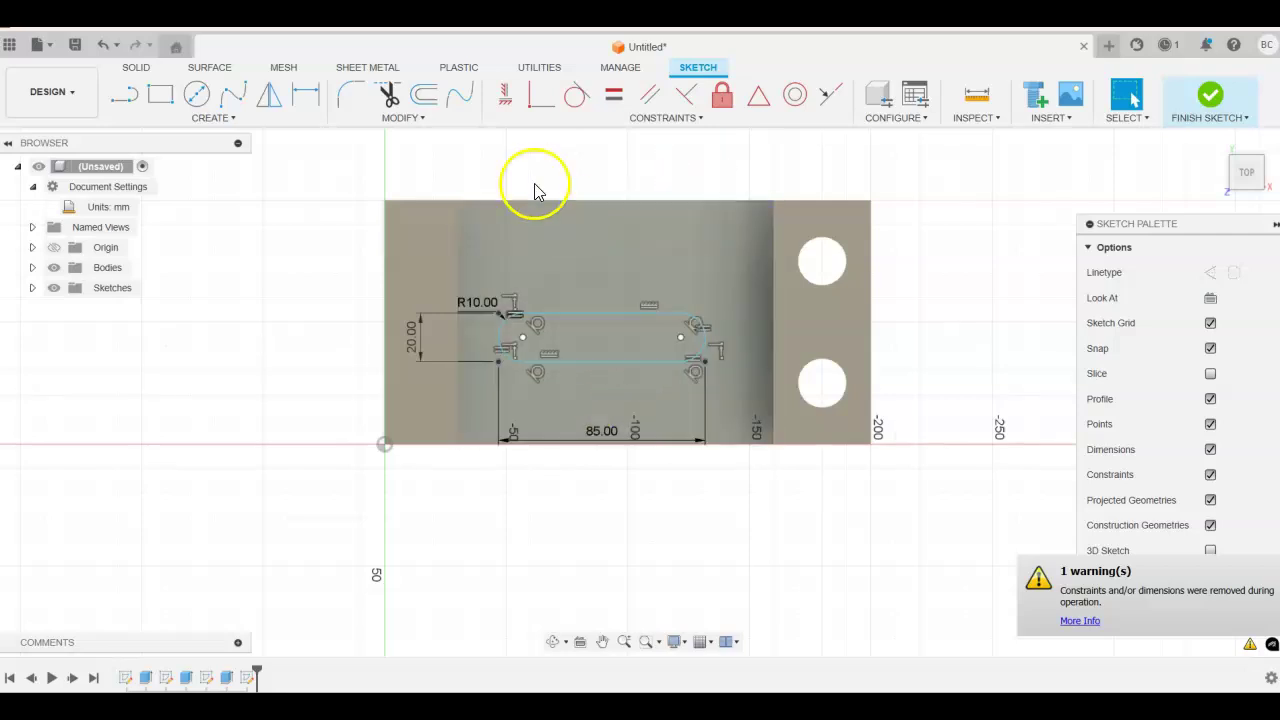
pyautogui.click(308, 95)
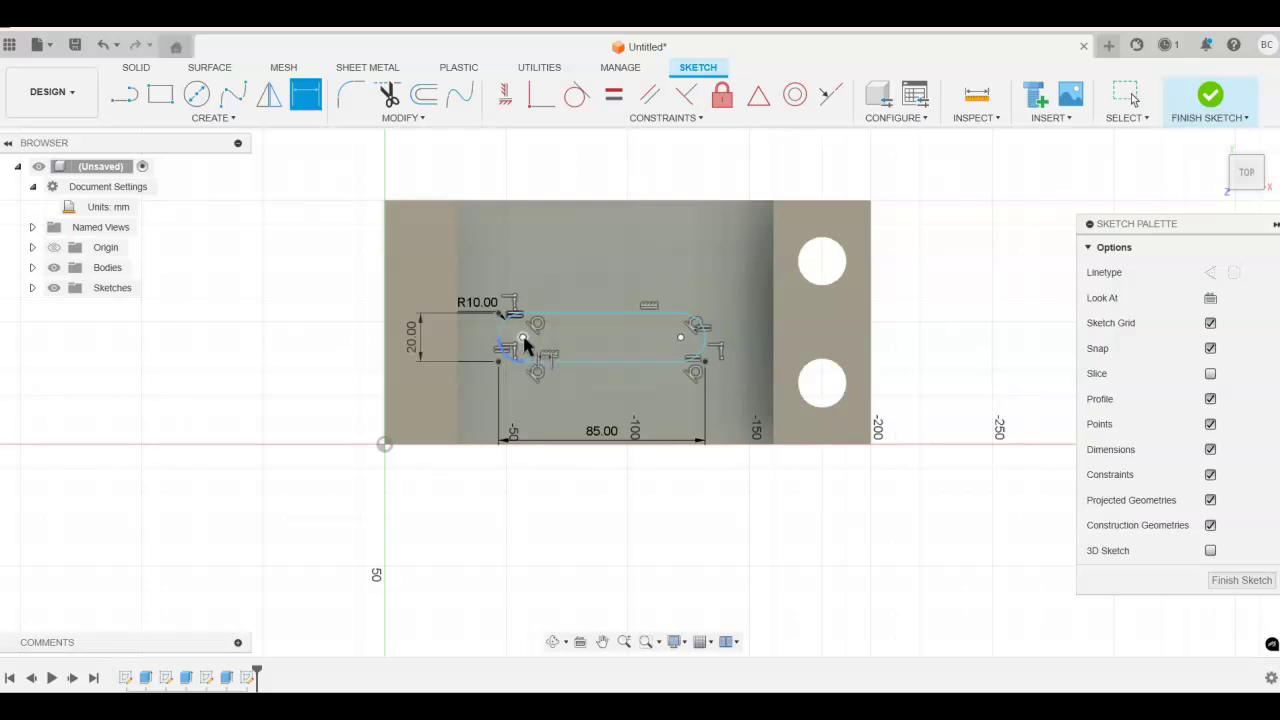
pyautogui.click(520, 333)
pyautogui.click(526, 200)
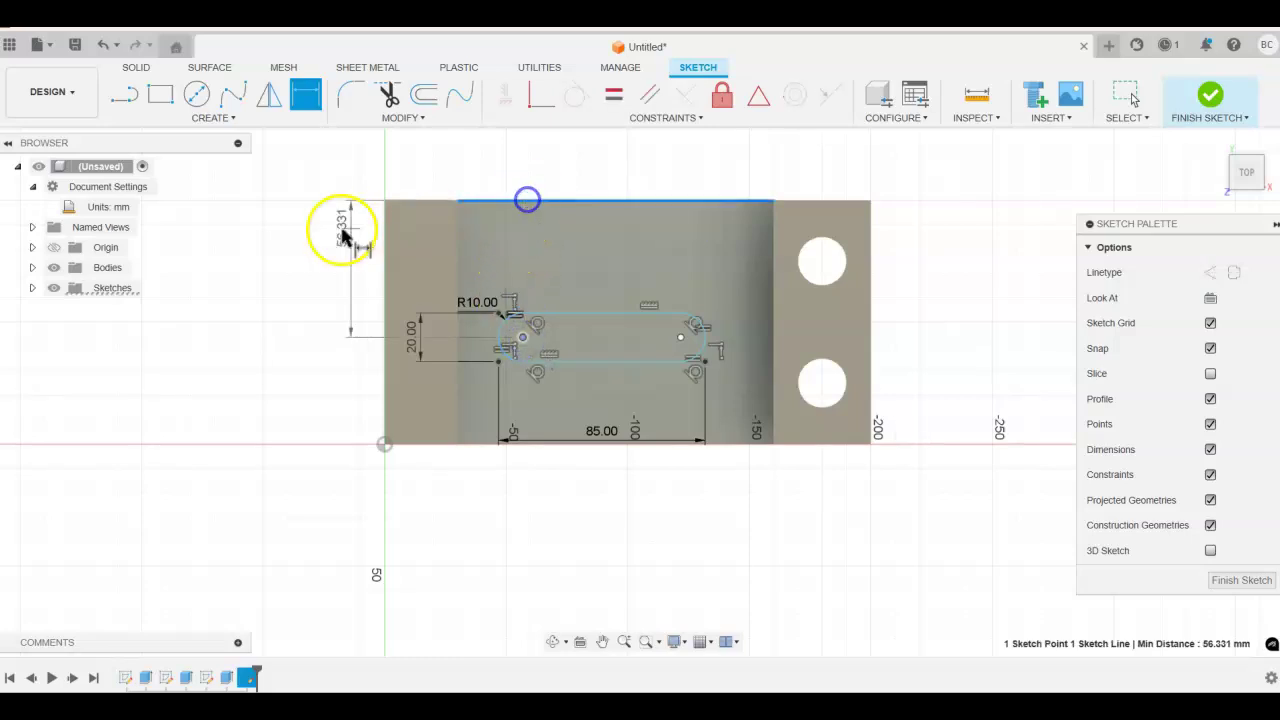
pyautogui.click(274, 243)
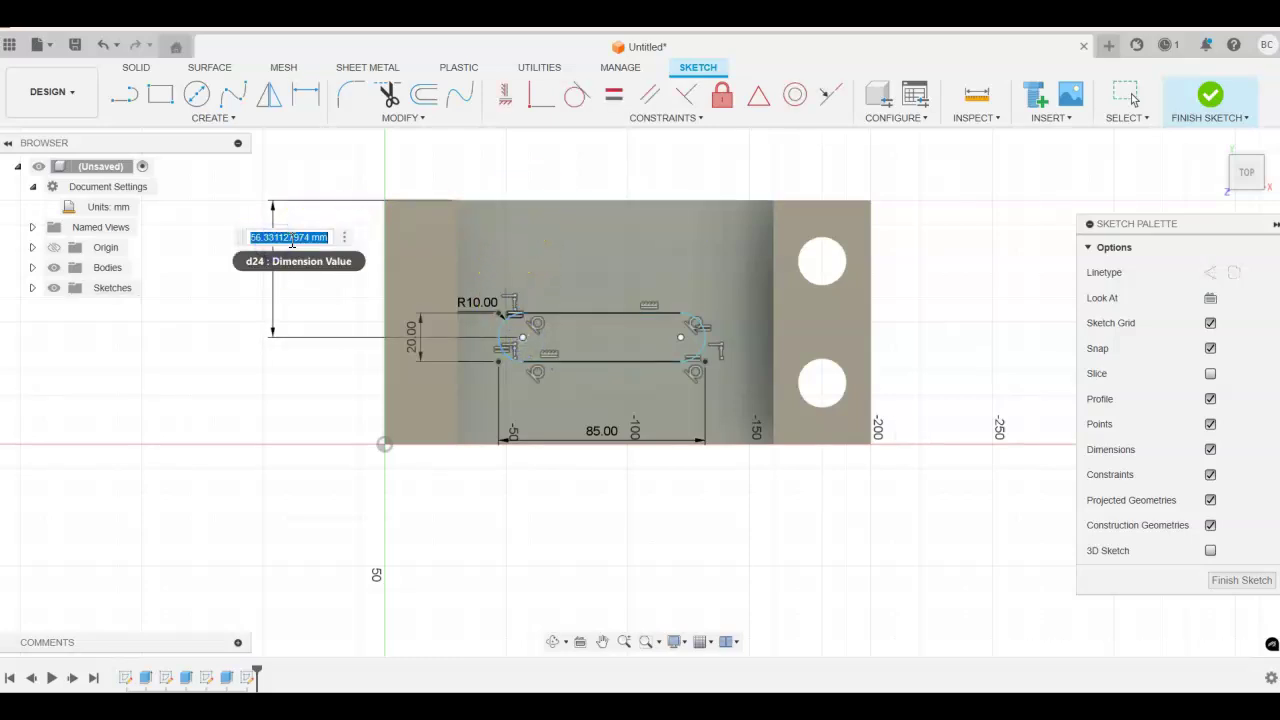
pyautogui.write('50')
pyautogui.press('Return')
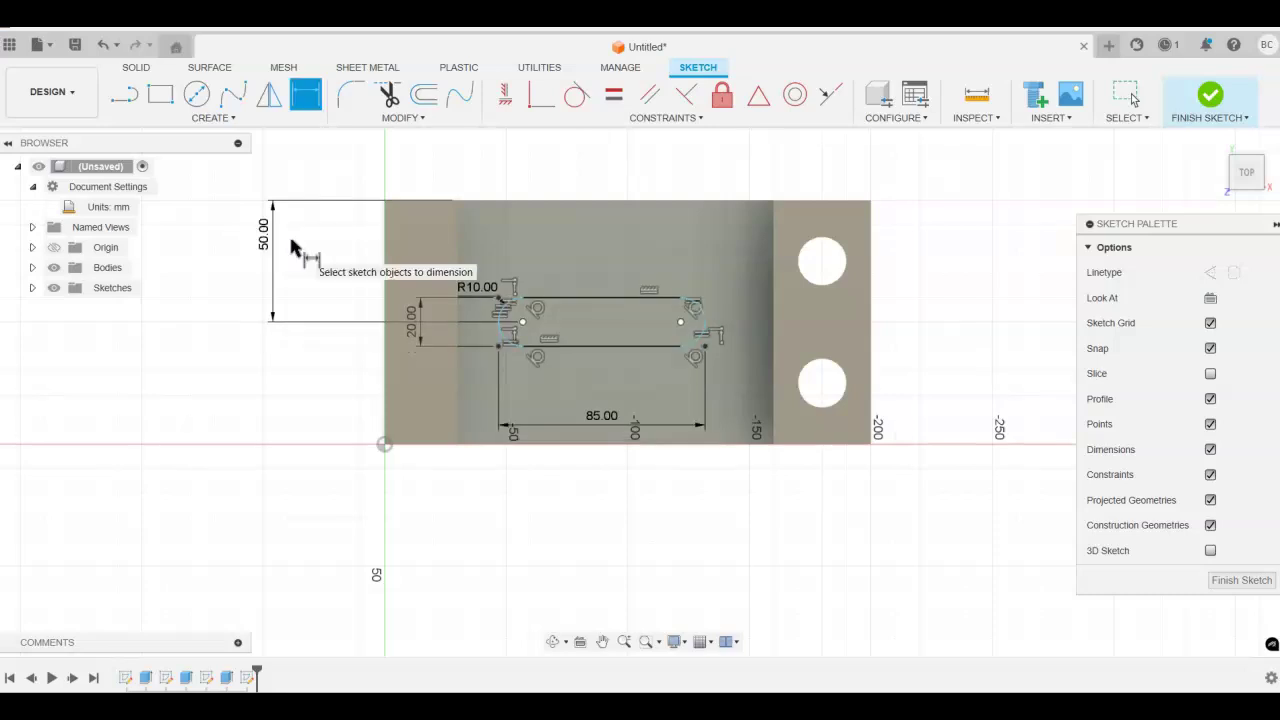
# Dimension the slot's left arc center 60 mm from the bracket's left outer edge
pyautogui.moveTo(292, 247); pyautogui.dragTo(522, 333)
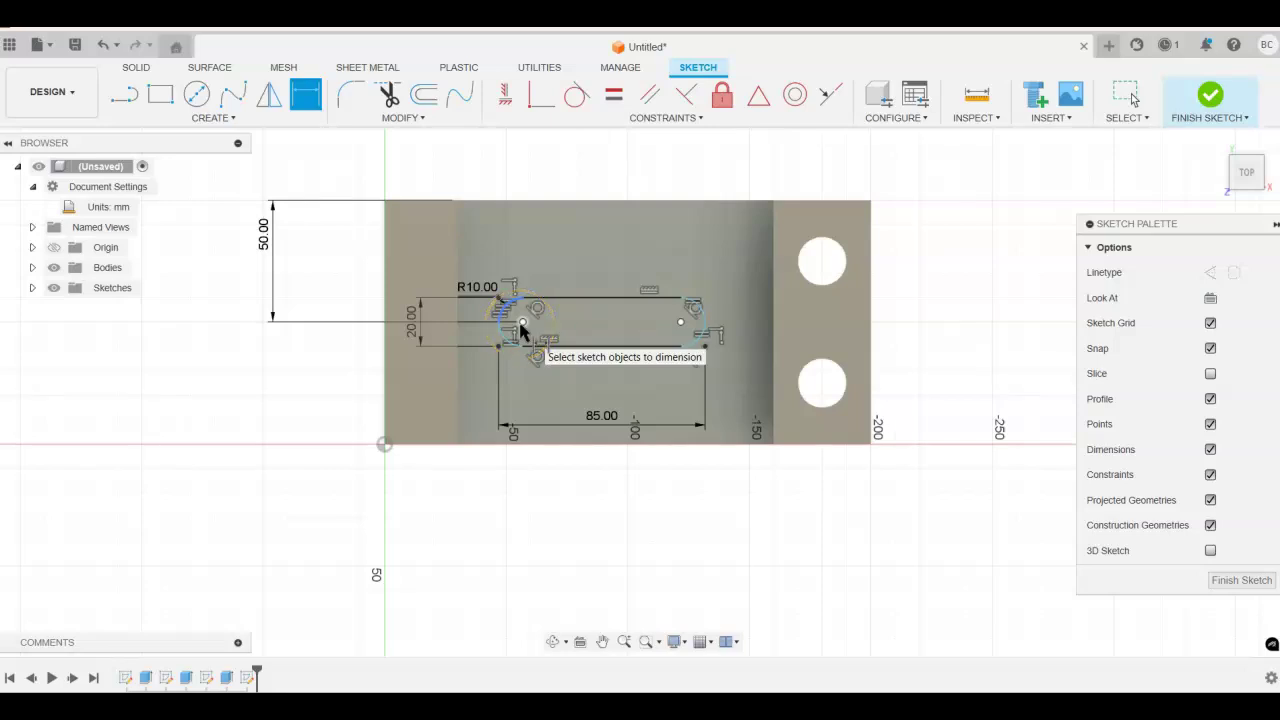
pyautogui.click(521, 322)
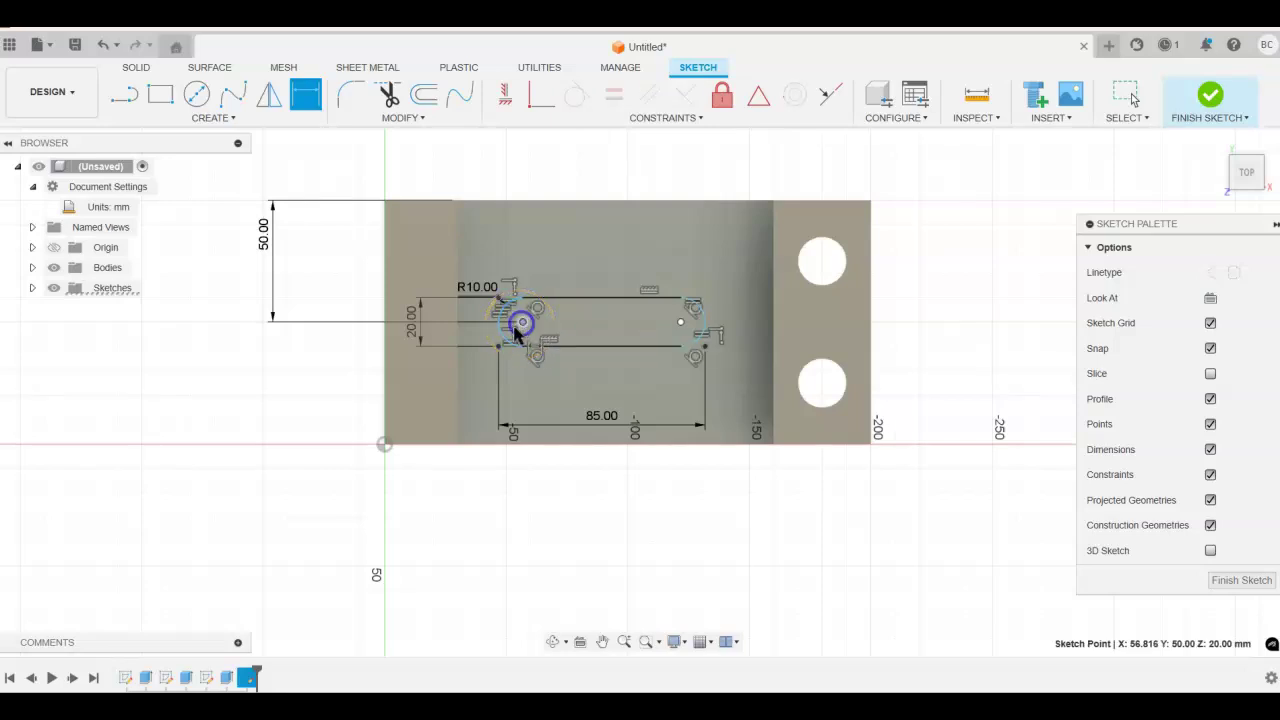
pyautogui.click(385, 388)
pyautogui.click(427, 512)
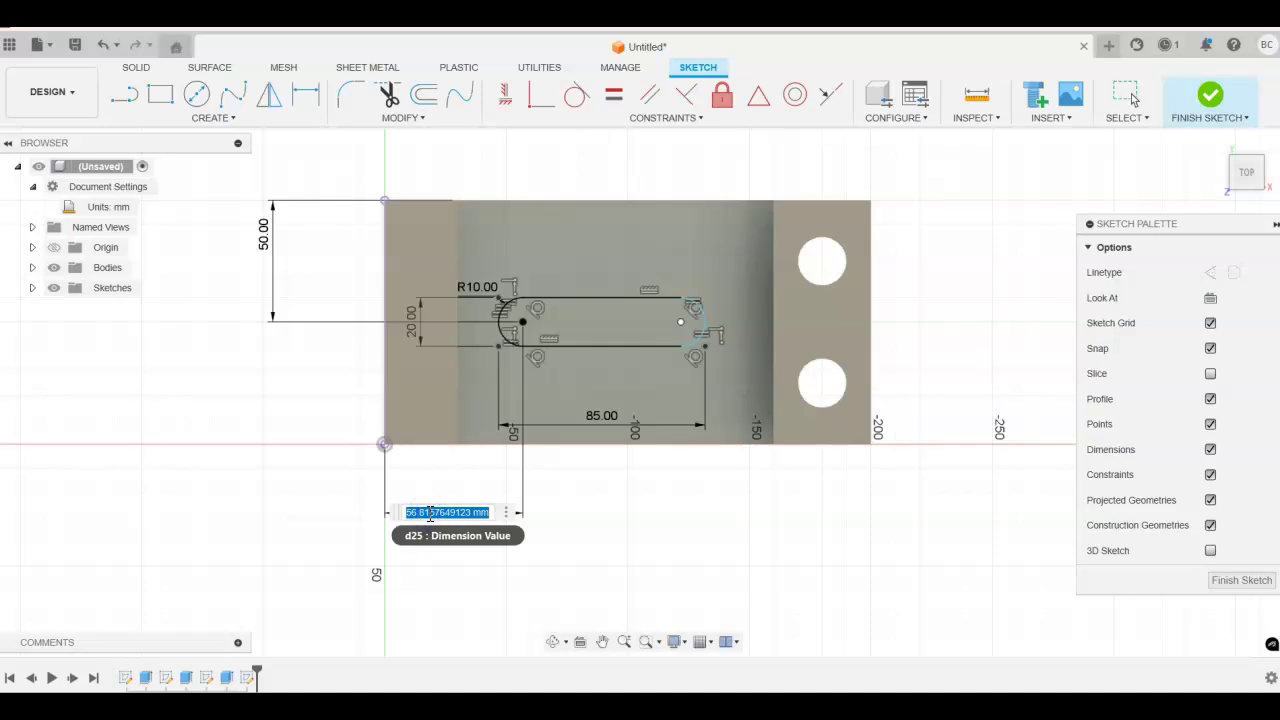
pyautogui.write('60')
pyautogui.press('Return')
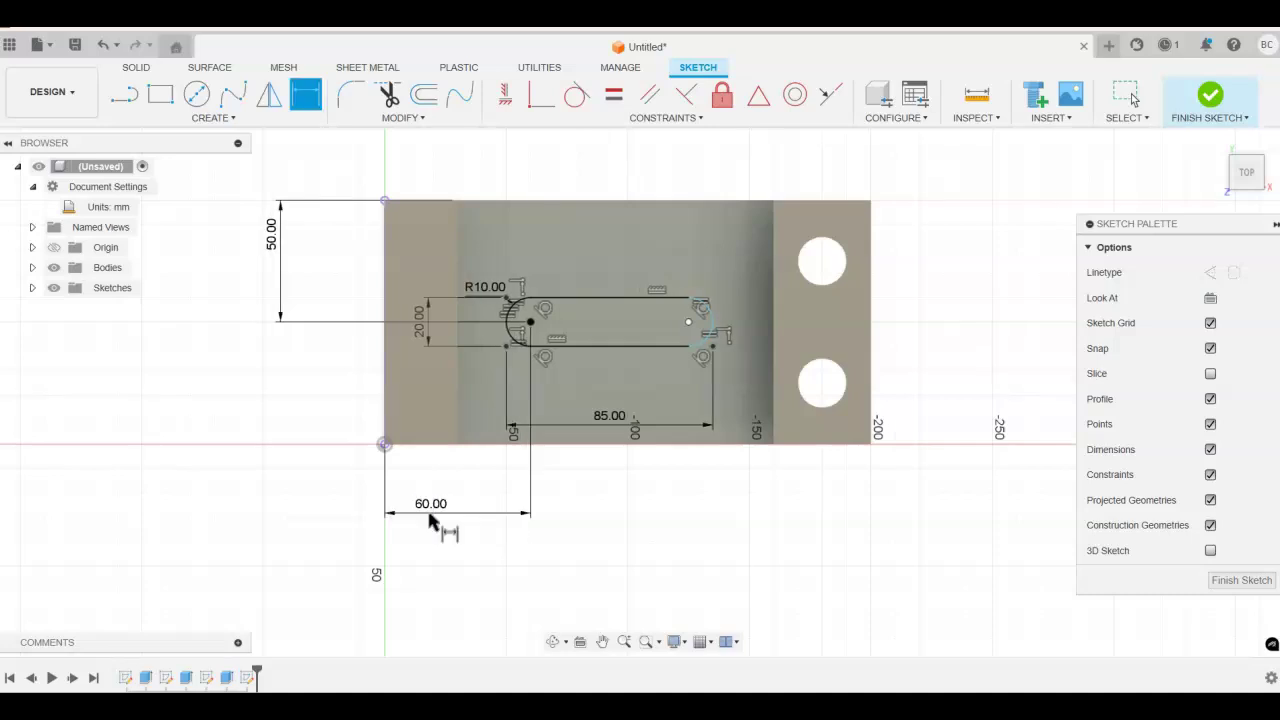
pyautogui.click(472, 505)
# Undo the slot's position dimensions, corner fillets and rectangle until the sketch is empty
pyautogui.click(103, 45)
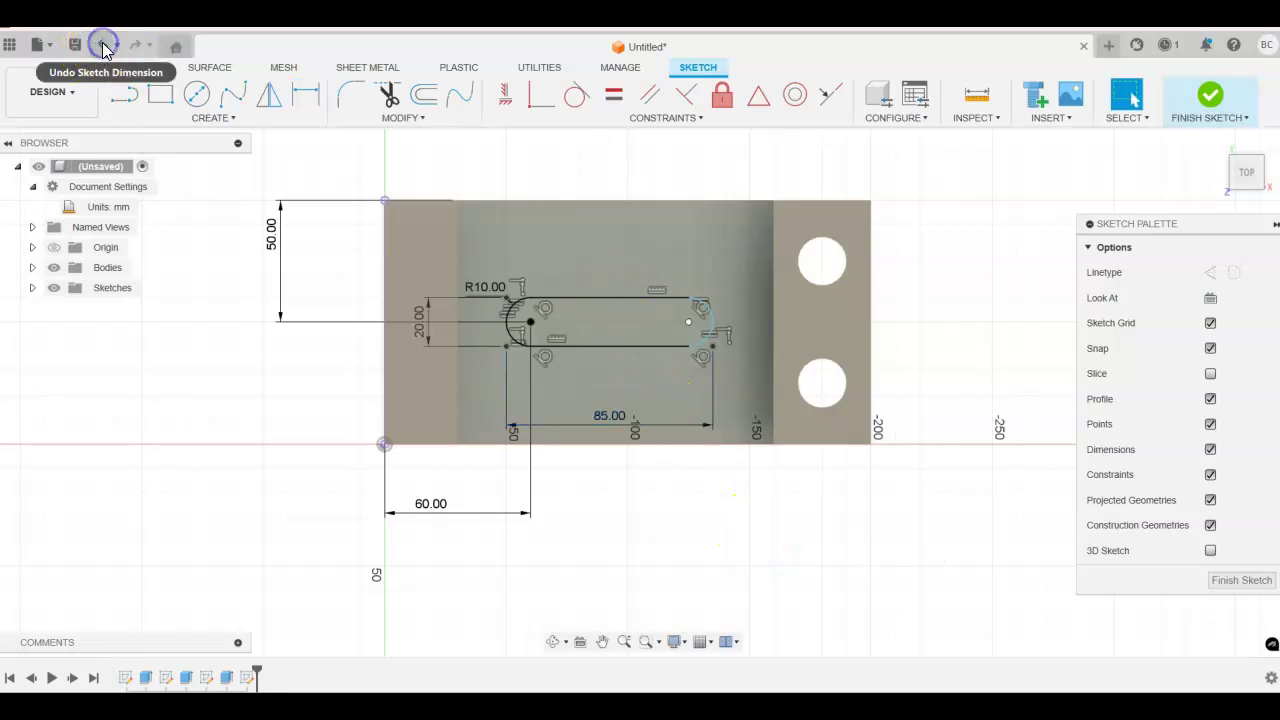
pyautogui.click(103, 45)
pyautogui.click(103, 45)
pyautogui.click(103, 45)
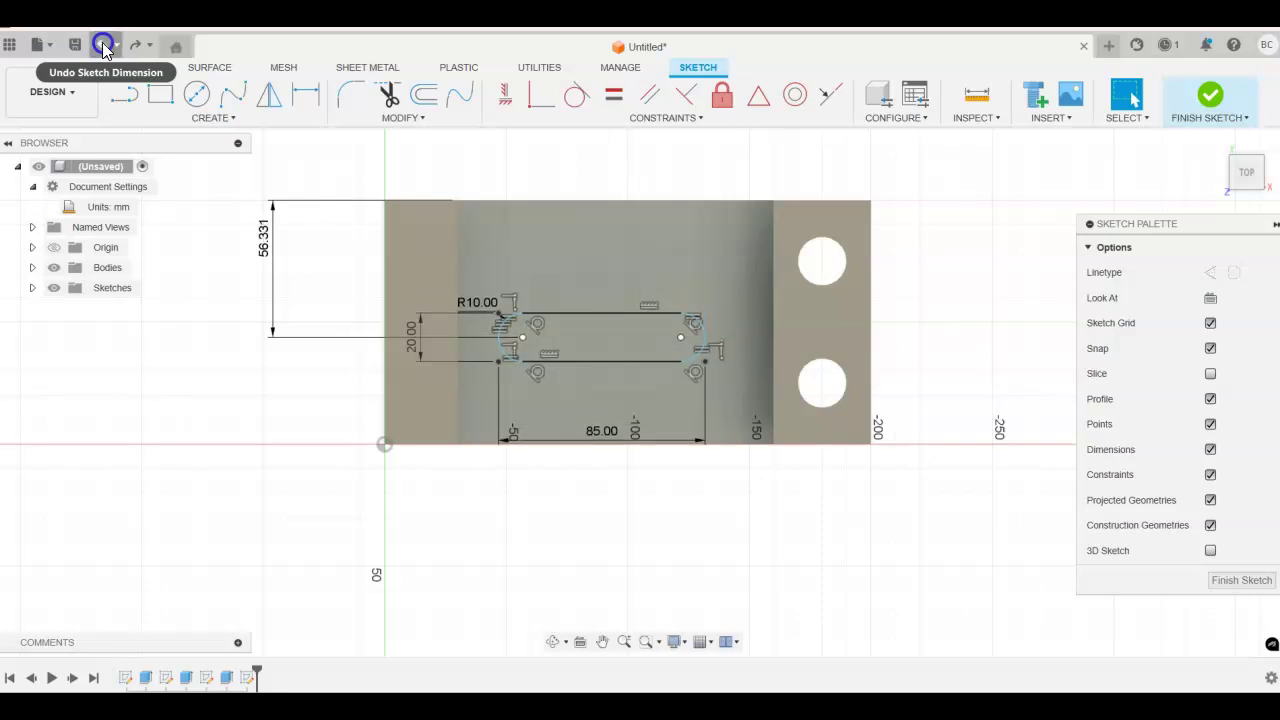
pyautogui.click(103, 45)
pyautogui.click(103, 45)
pyautogui.click(103, 45)
pyautogui.click(103, 45)
pyautogui.click(103, 45)
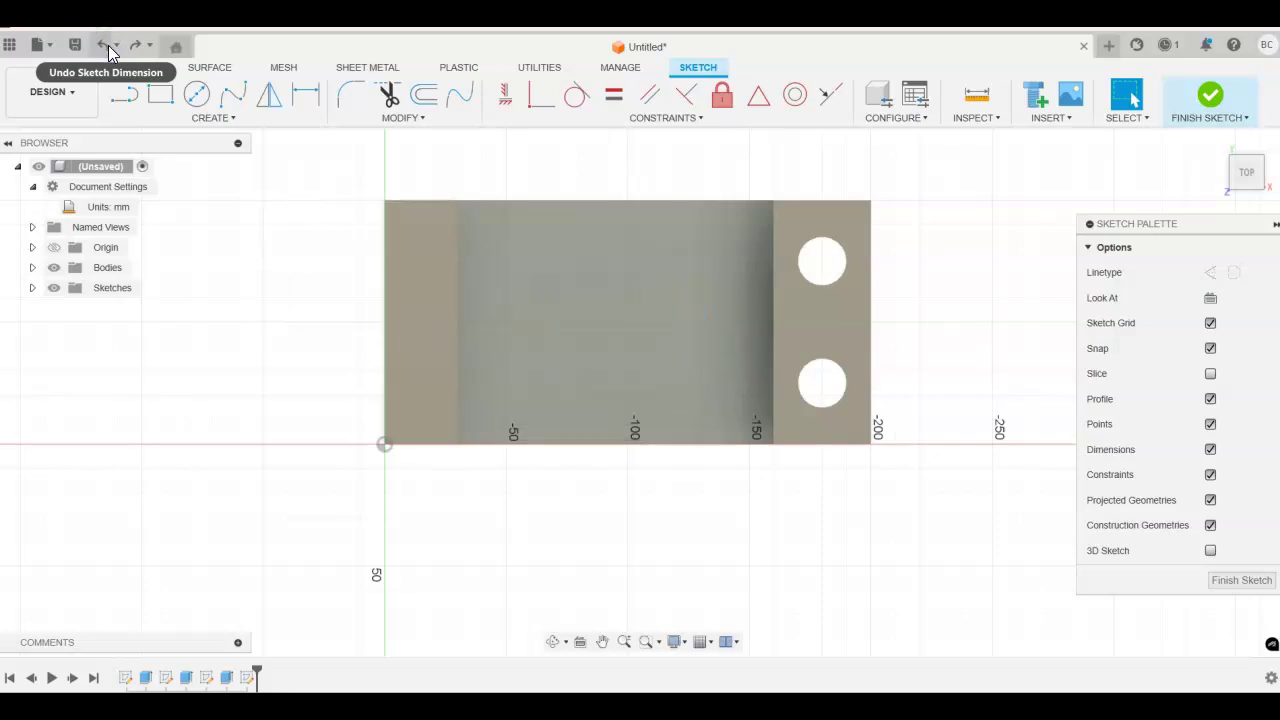
# Sketch a 20 mm diameter circle on the left part of the recessed floor, midway between its upper and lower edges
pyautogui.click(197, 97)
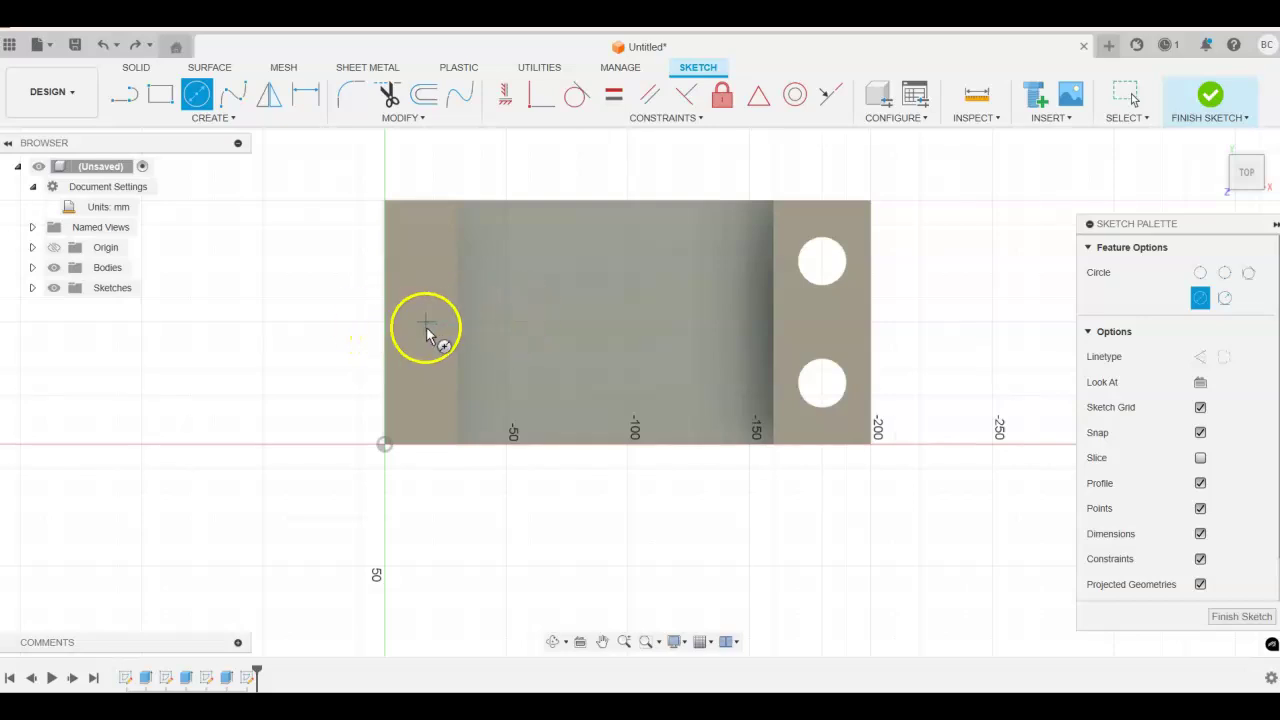
pyautogui.click(517, 322)
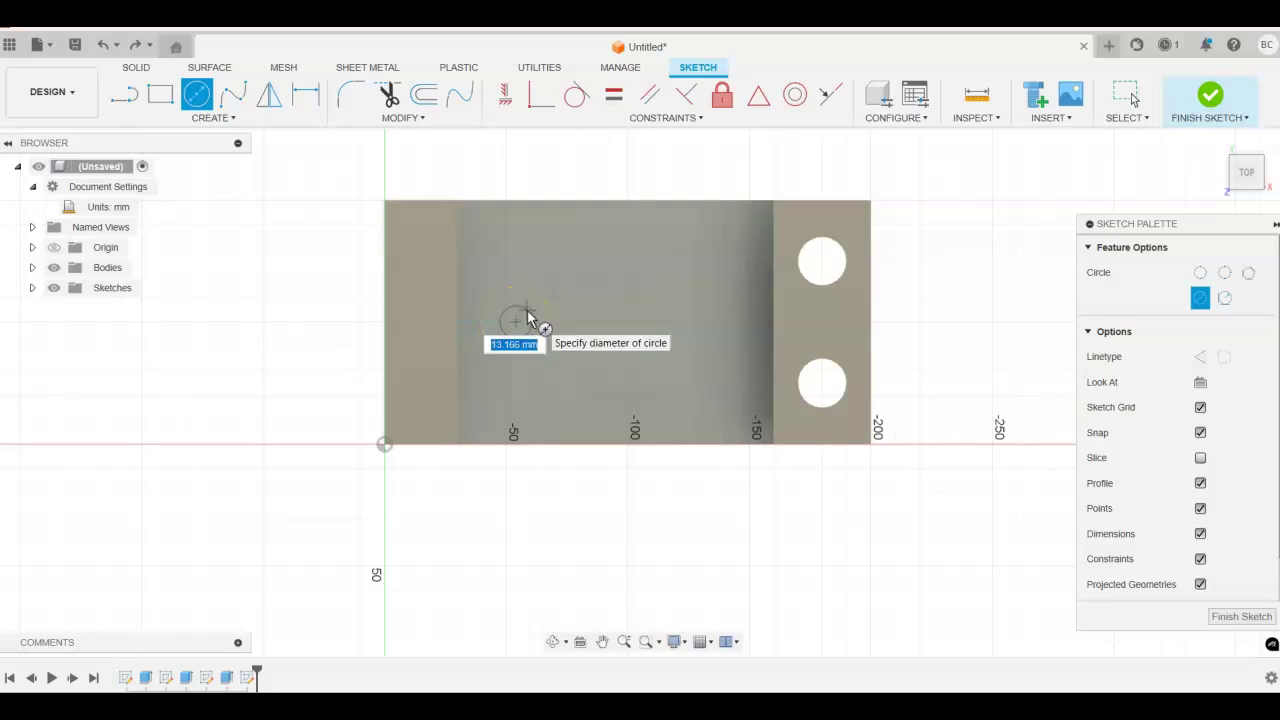
pyautogui.write('20')
pyautogui.press('Return')
pyautogui.press('Escape')
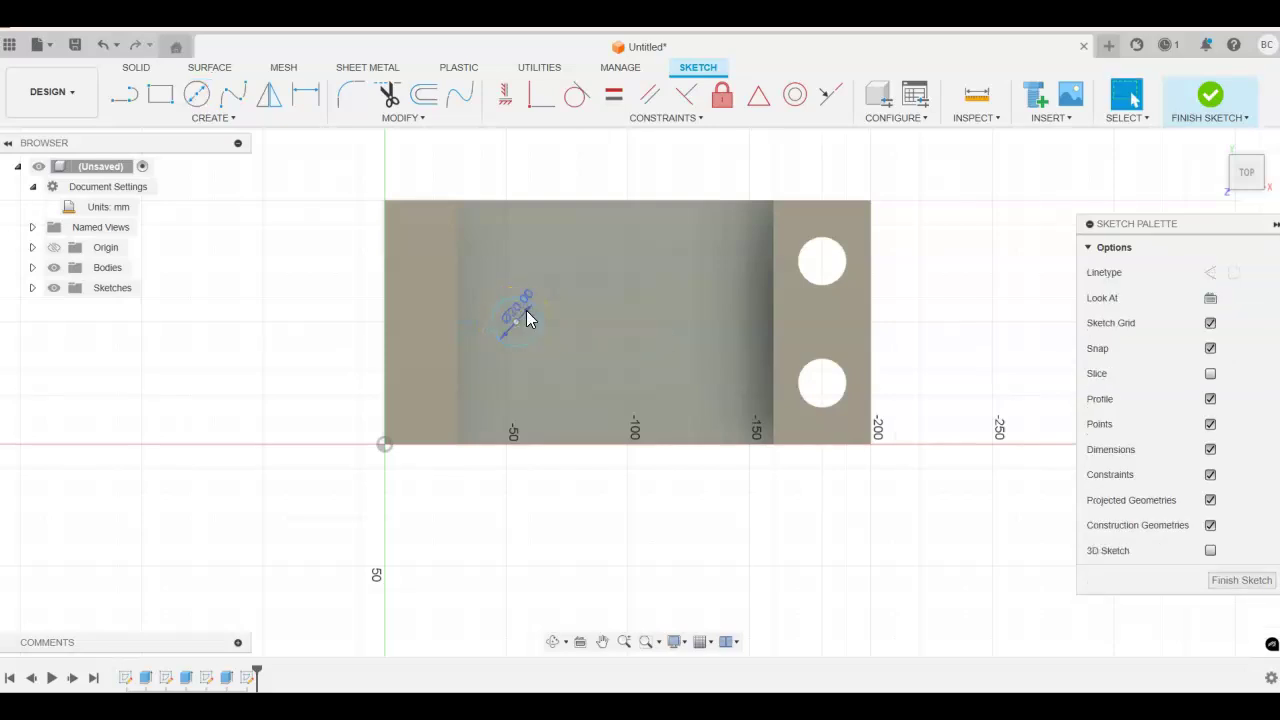
# Sketch a second 20 mm diameter circle on the recessed floor, to the right of and level with the first circle
pyautogui.click(678, 355)
pyautogui.rightClick(643, 260)
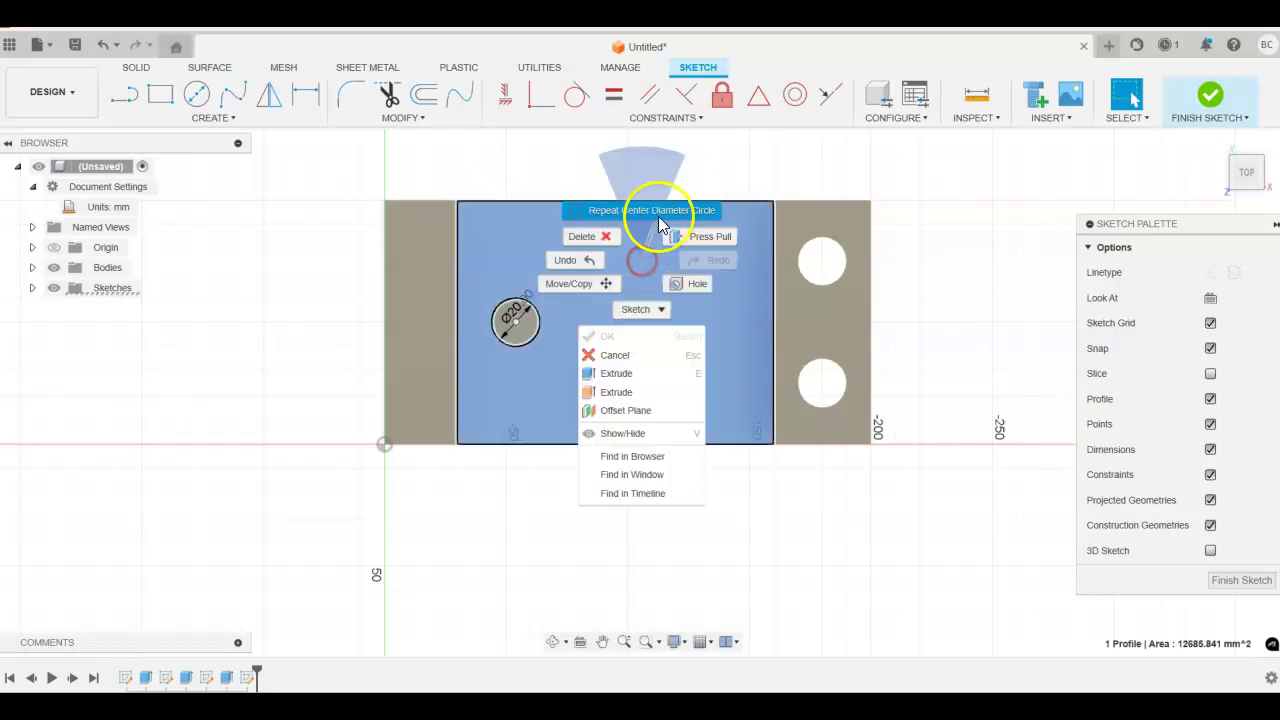
pyautogui.click(645, 208)
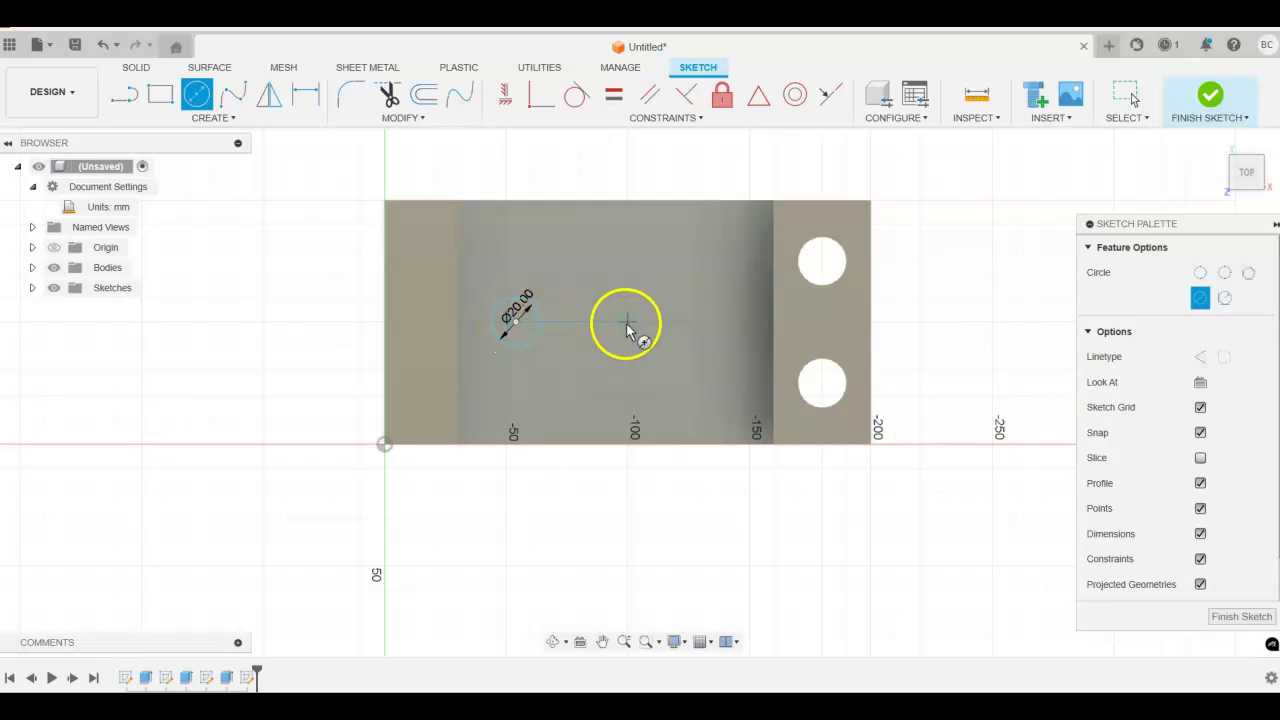
pyautogui.click(673, 321)
pyautogui.write('20')
pyautogui.press('Return')
pyautogui.press('Escape')
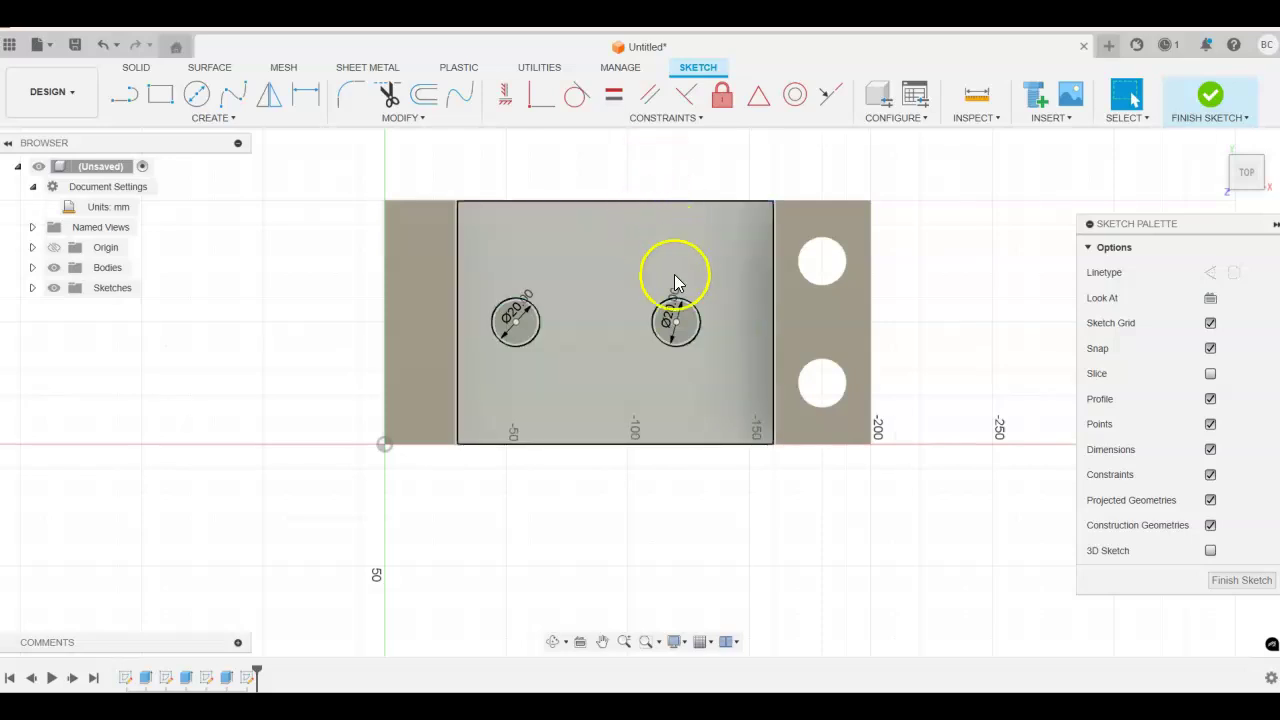
# Dimension the distance between the two circle centers as 65 mm
pyautogui.click(305, 100)
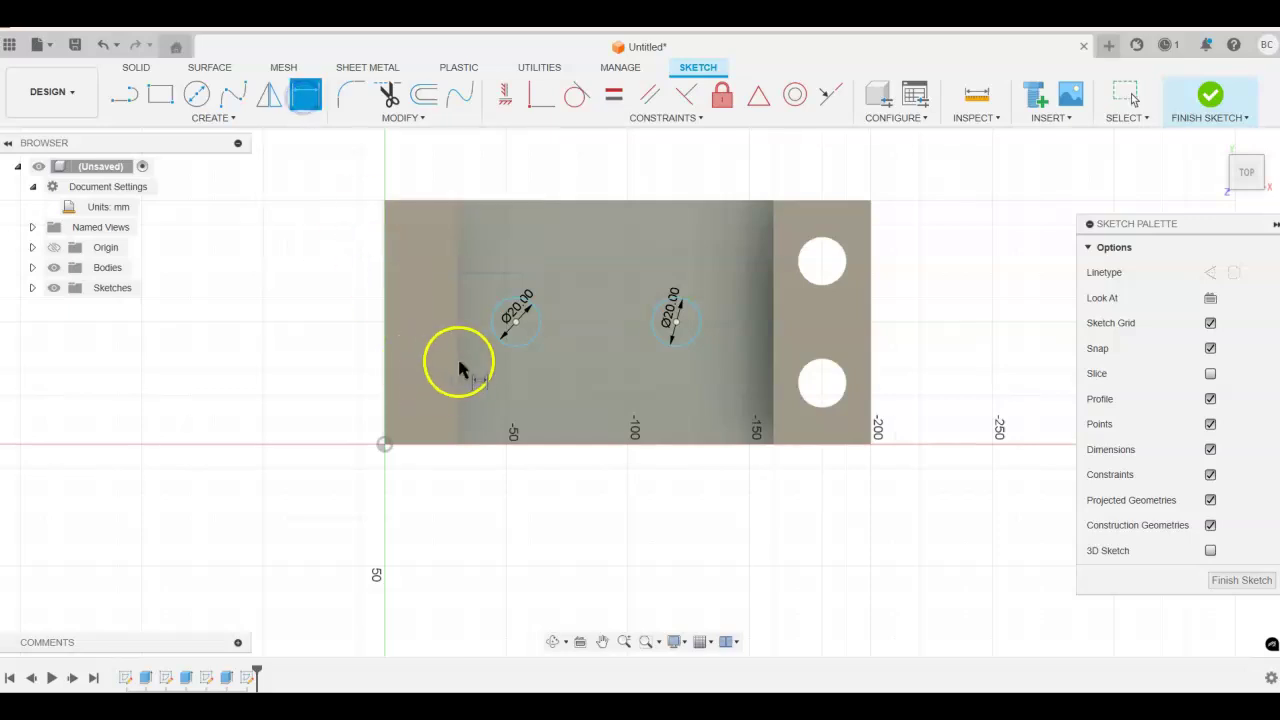
pyautogui.click(513, 319)
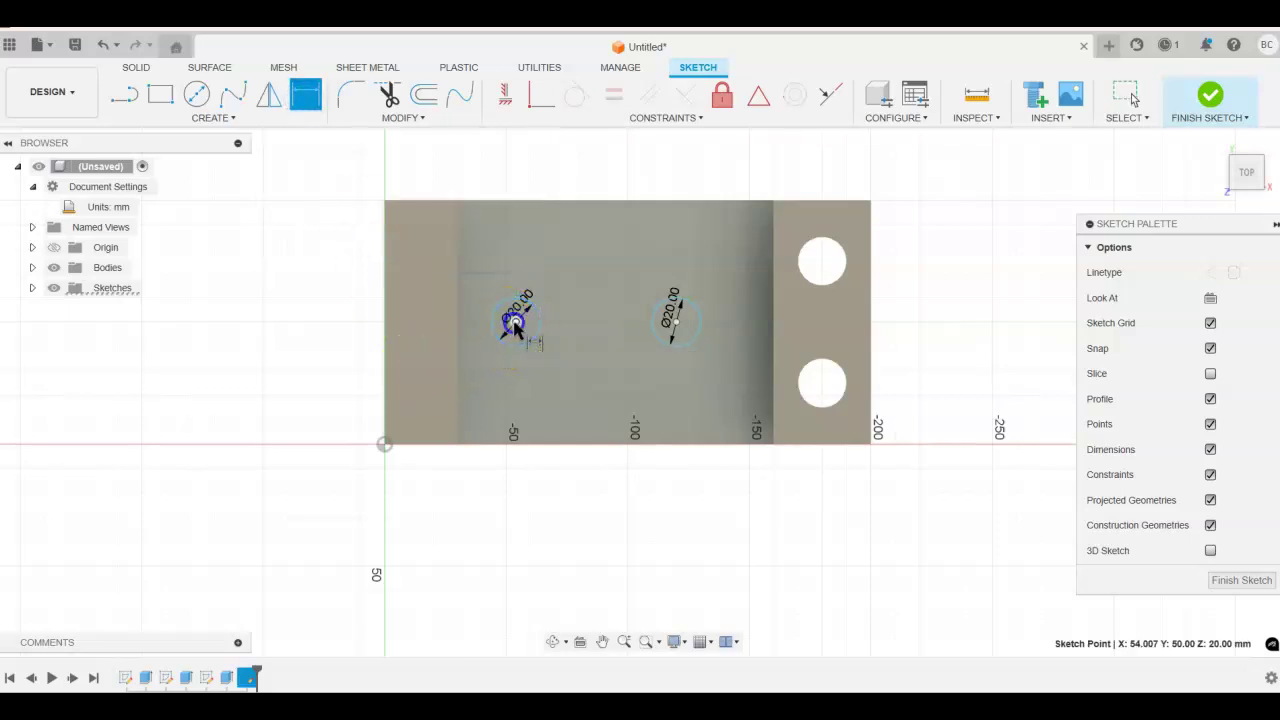
pyautogui.click(673, 321)
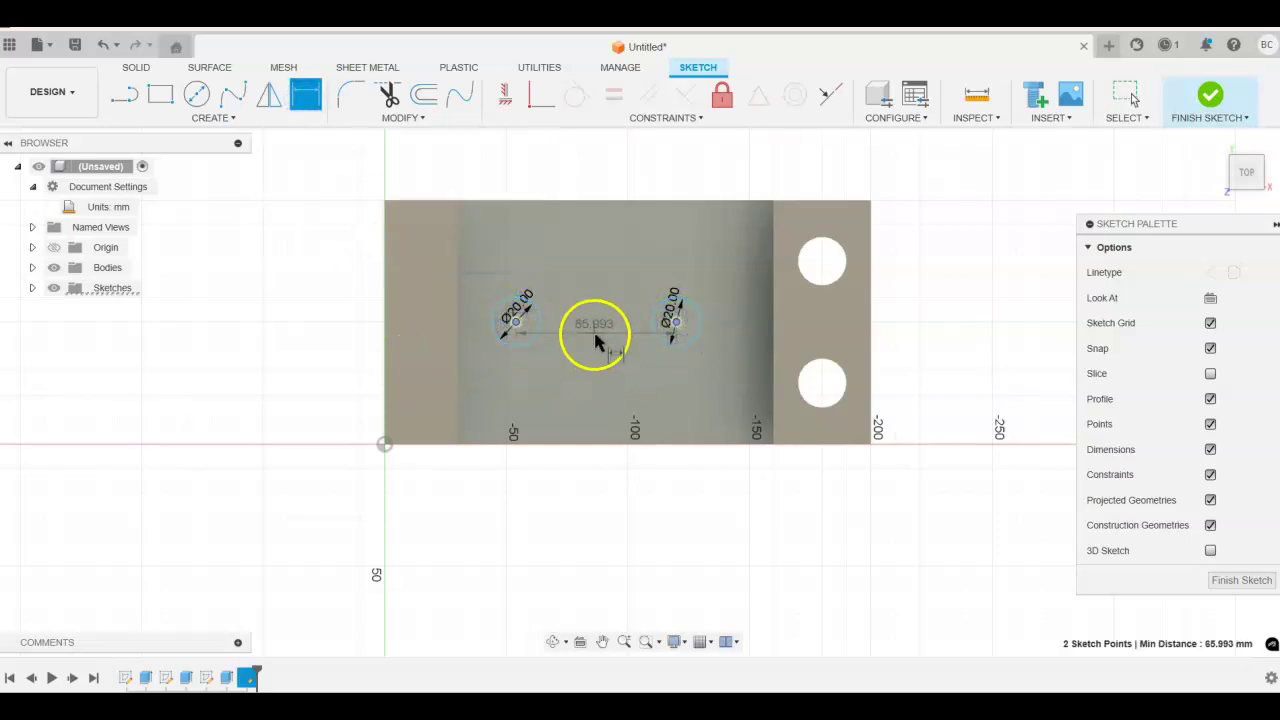
pyautogui.click(593, 328)
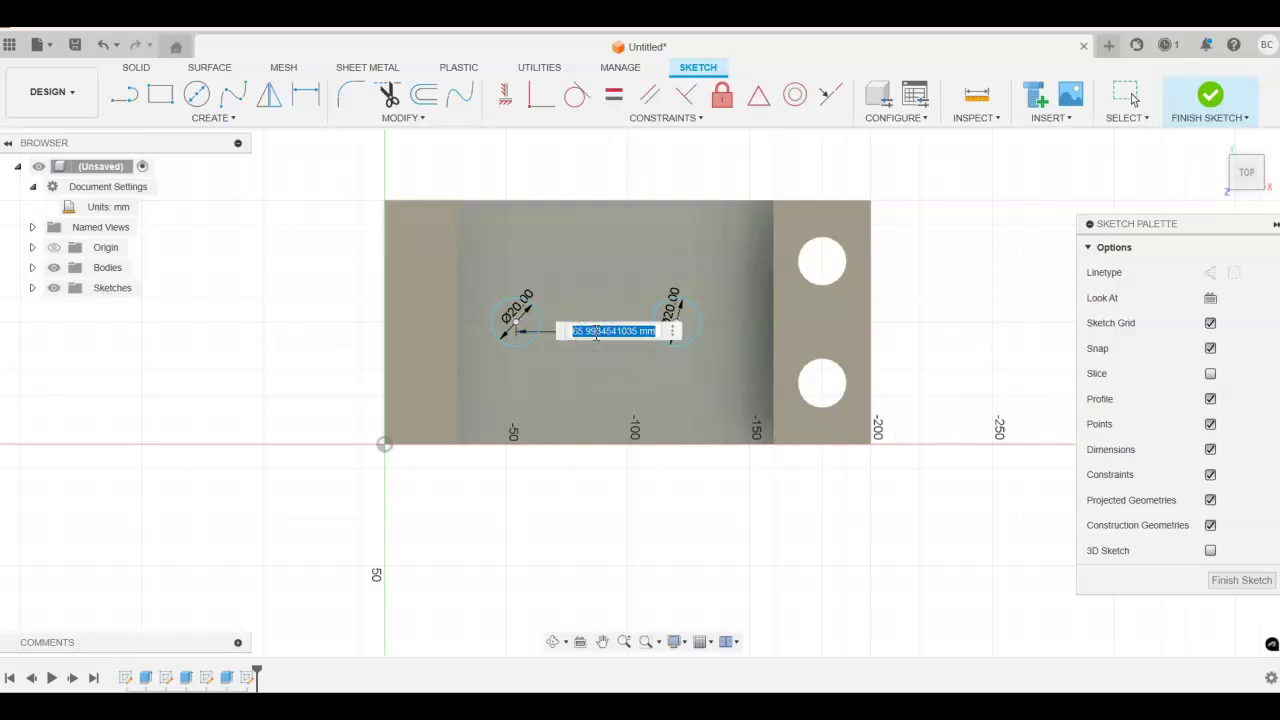
pyautogui.write('65')
pyautogui.press('Return')
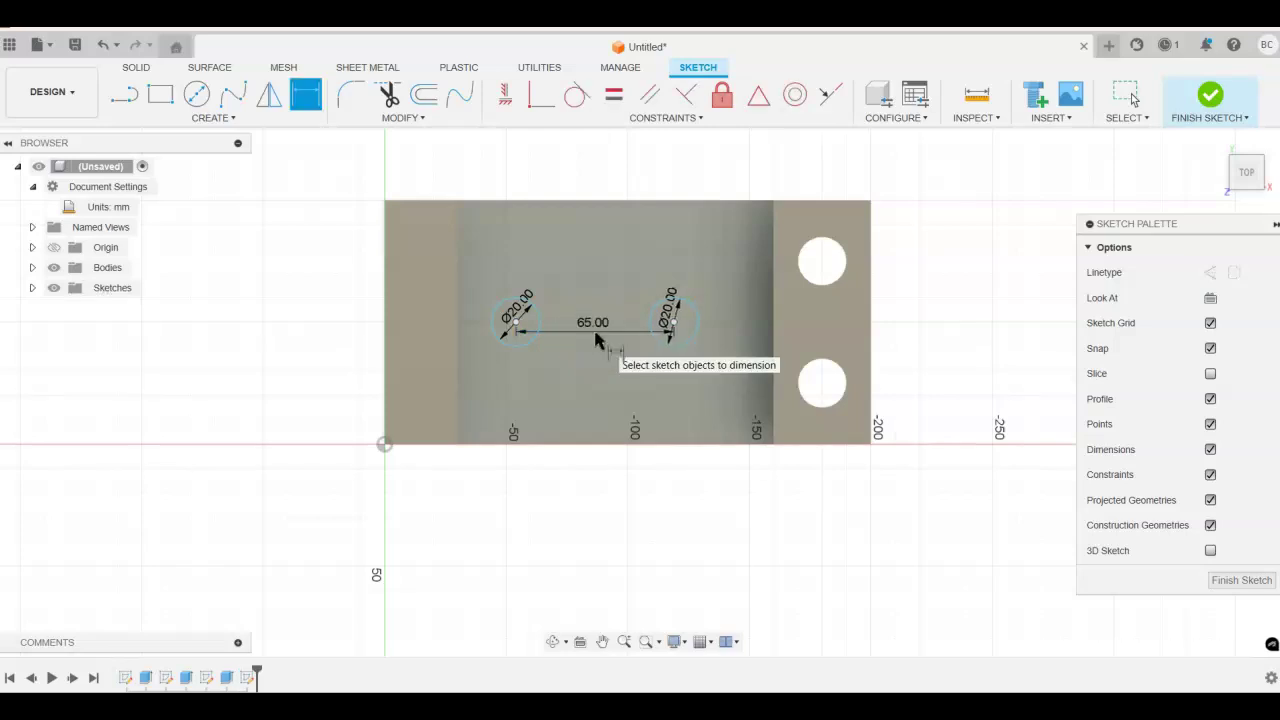
# Dimension the left circle's center 60 mm from the bracket's left outer edge
pyautogui.click(508, 326)
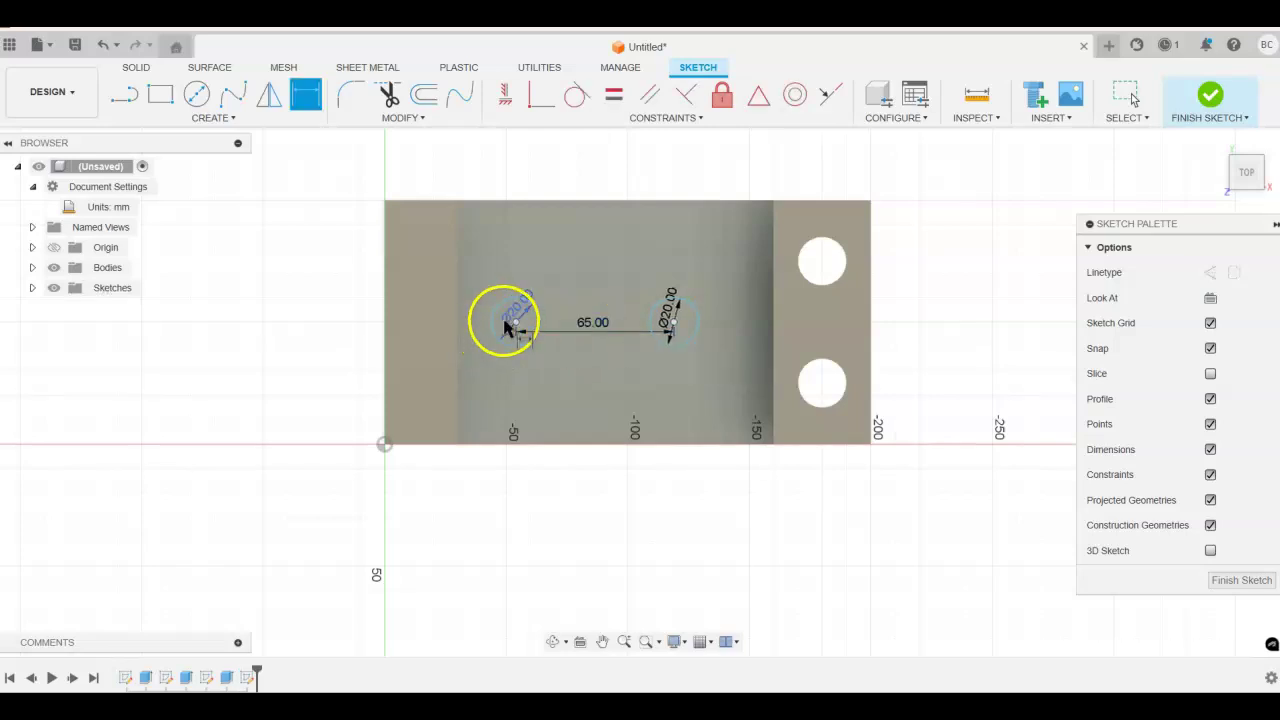
pyautogui.click(387, 326)
pyautogui.click(299, 323)
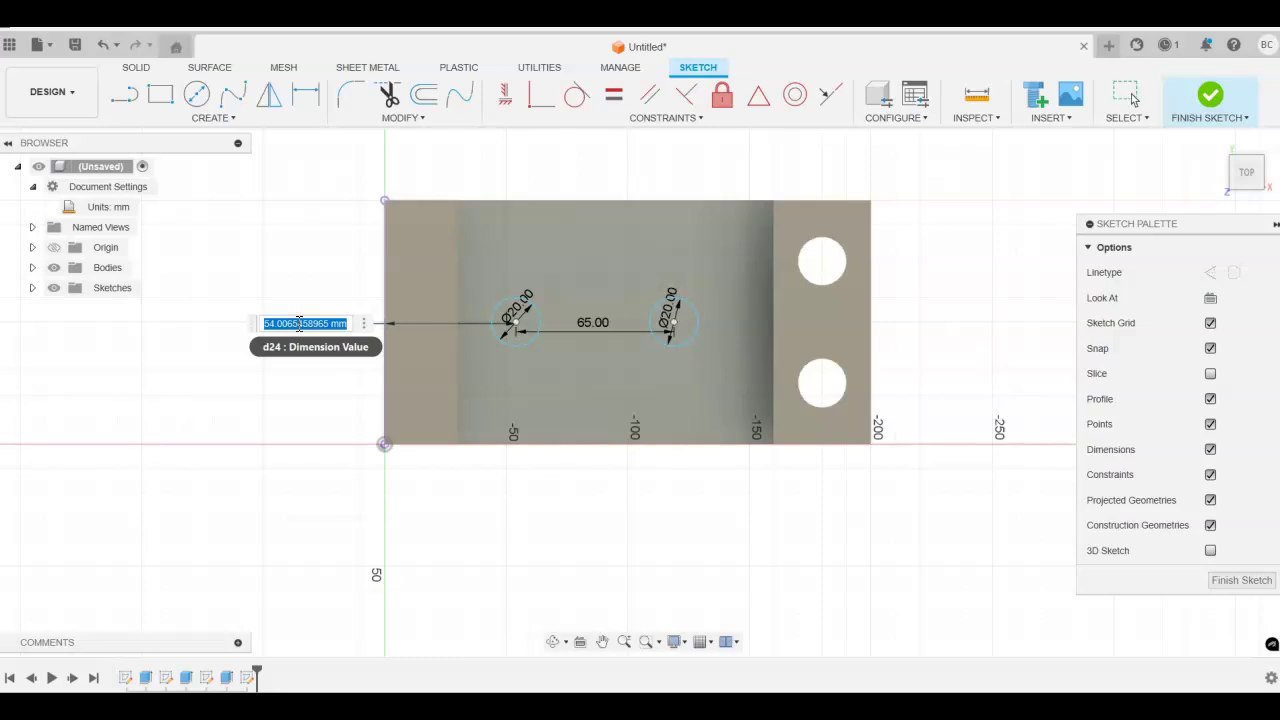
pyautogui.press('Return')
pyautogui.click(556, 416)
pyautogui.scroll(-2, 591, 311)
pyautogui.scroll(4, 588, 305)
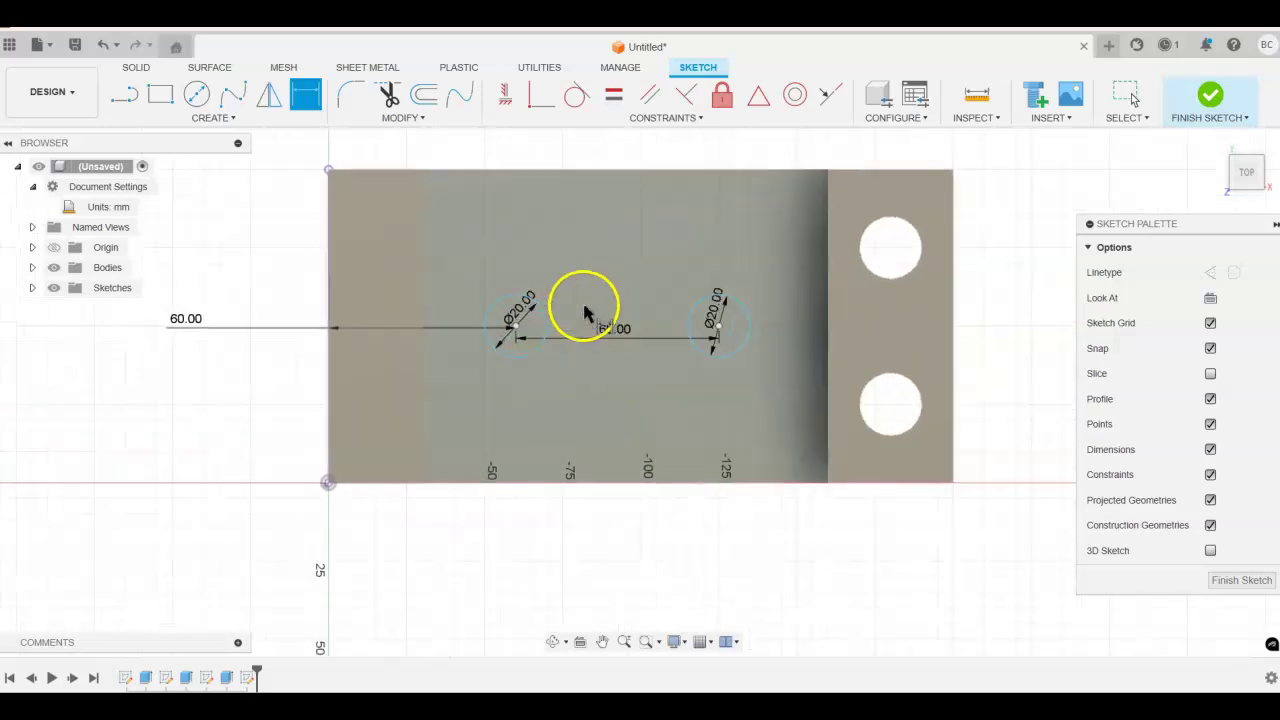
# Connect the two circles with horizontal lines joining their uppermost points and their lowermost points
pyautogui.click(123, 95)
pyautogui.scroll(3, 500, 291)
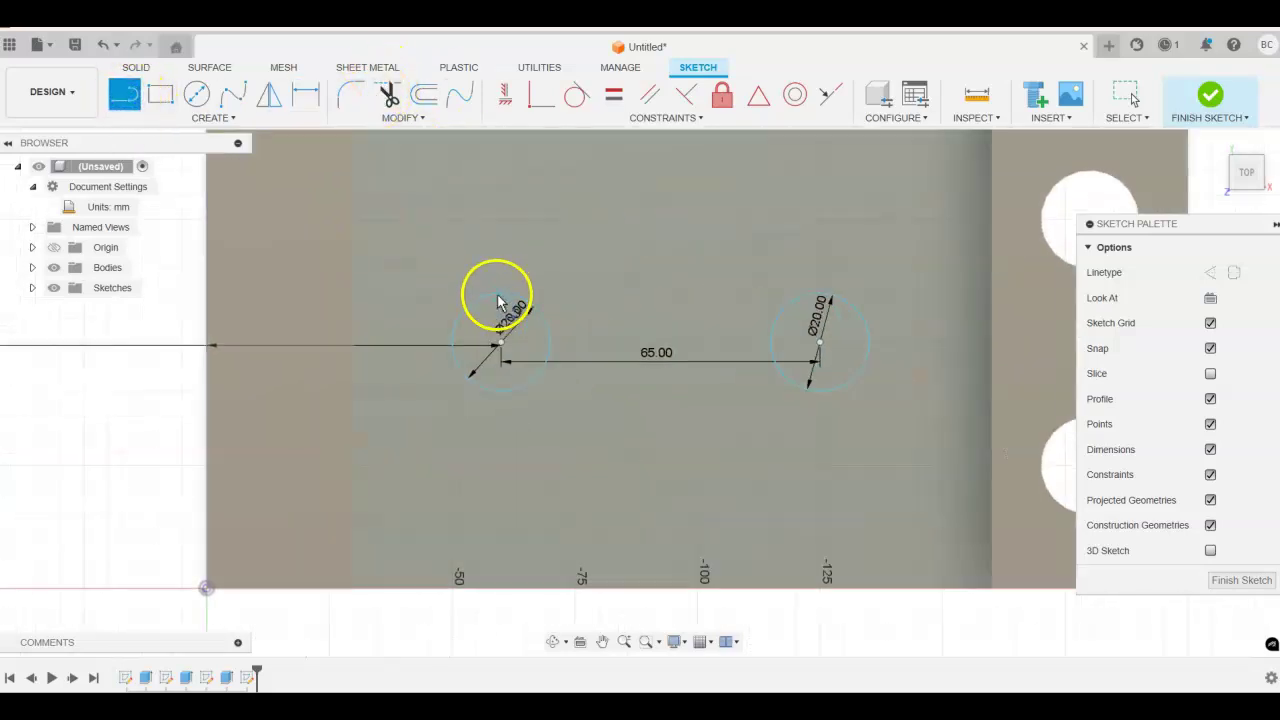
pyautogui.moveTo(536, 280)
pyautogui.mouseDown(button='middle')
pyautogui.moveTo(546, 271)
pyautogui.moveTo(380, 266)
pyautogui.mouseUp(button='middle')
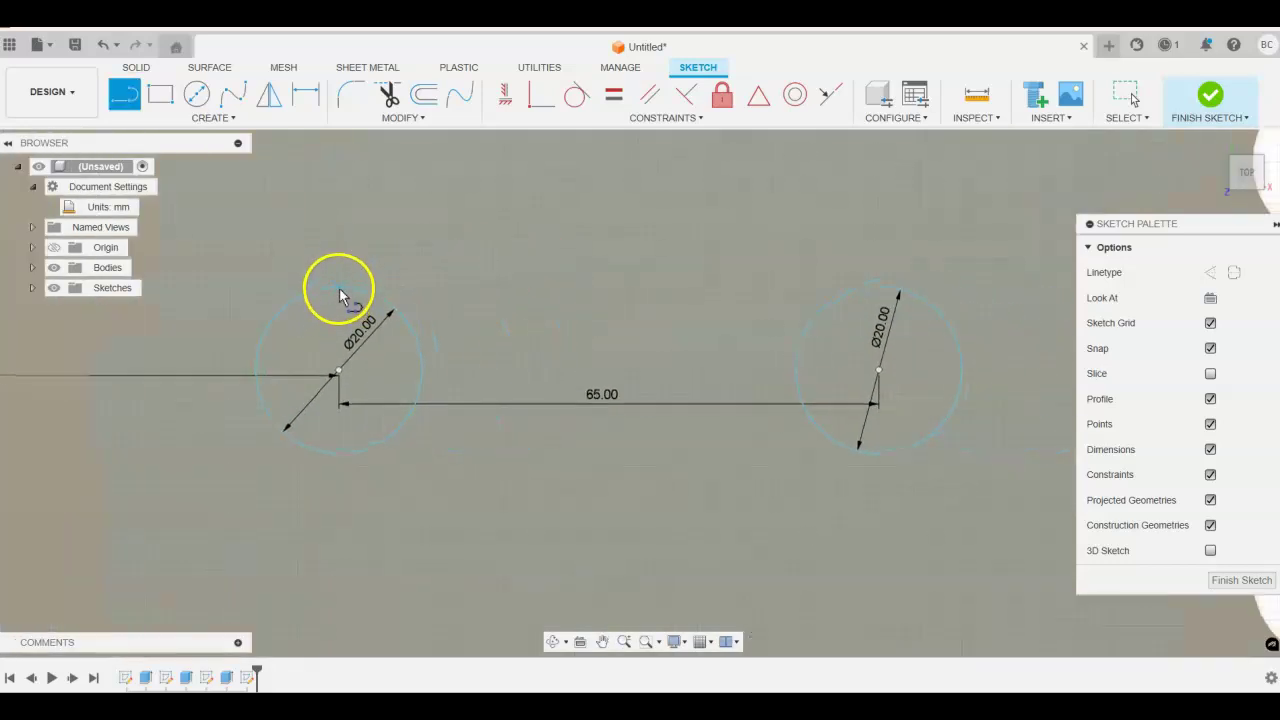
pyautogui.click(338, 287)
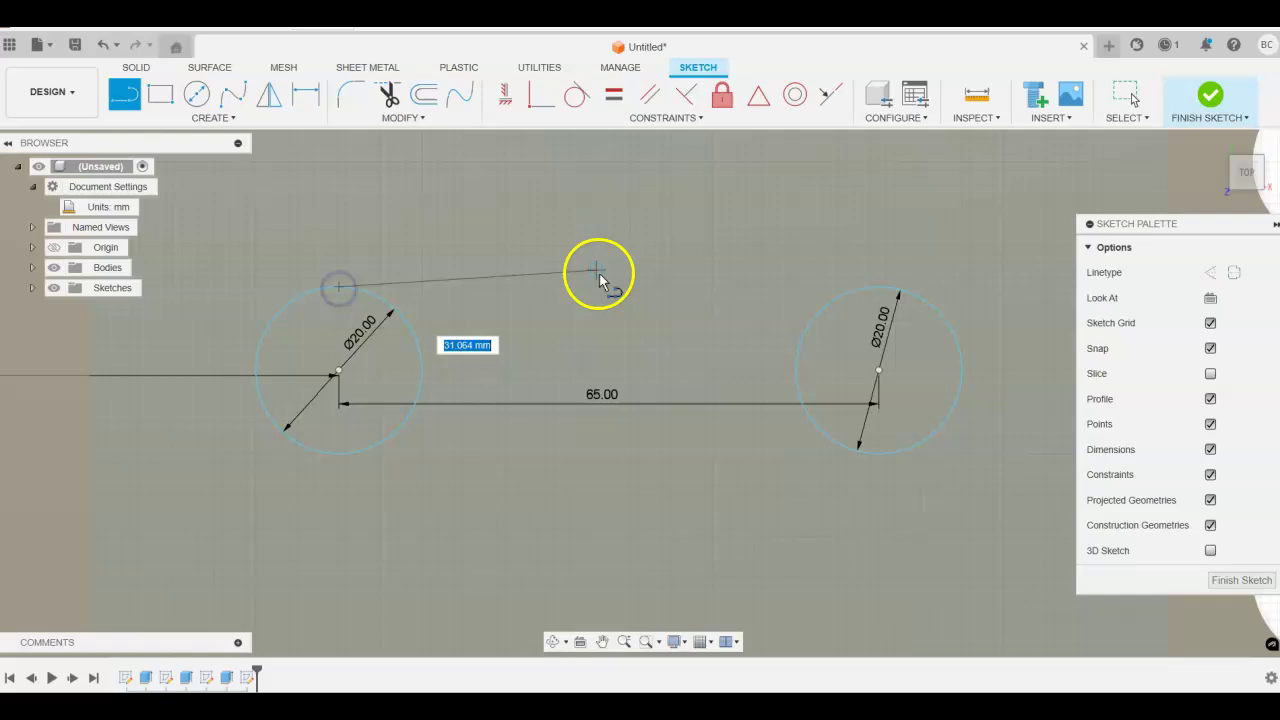
pyautogui.click(880, 288)
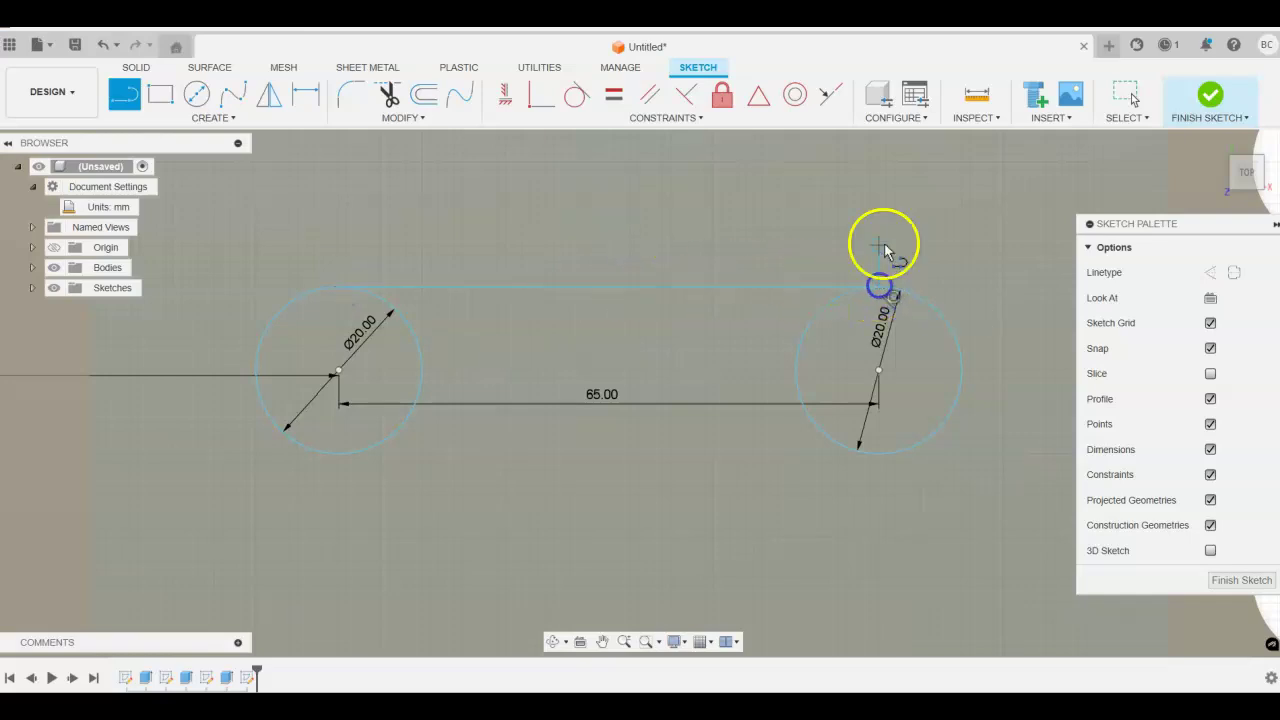
pyautogui.rightClick(365, 505)
pyautogui.click(380, 451)
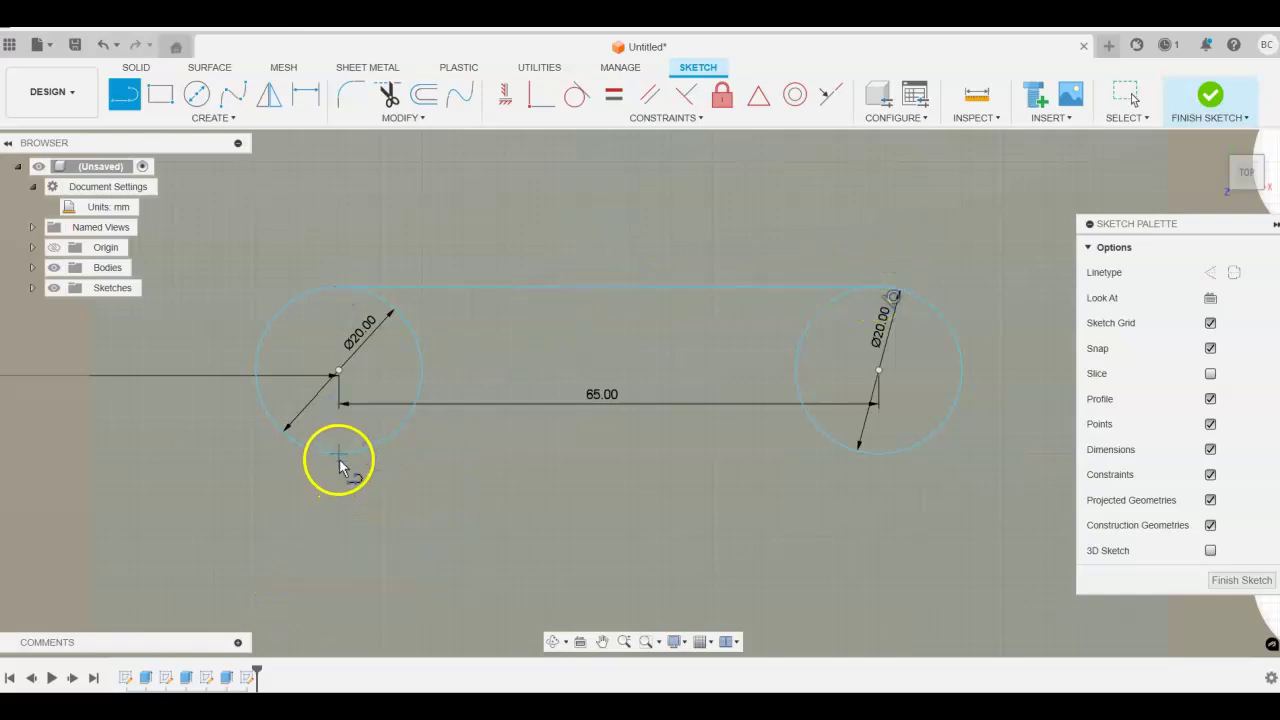
pyautogui.click(339, 457)
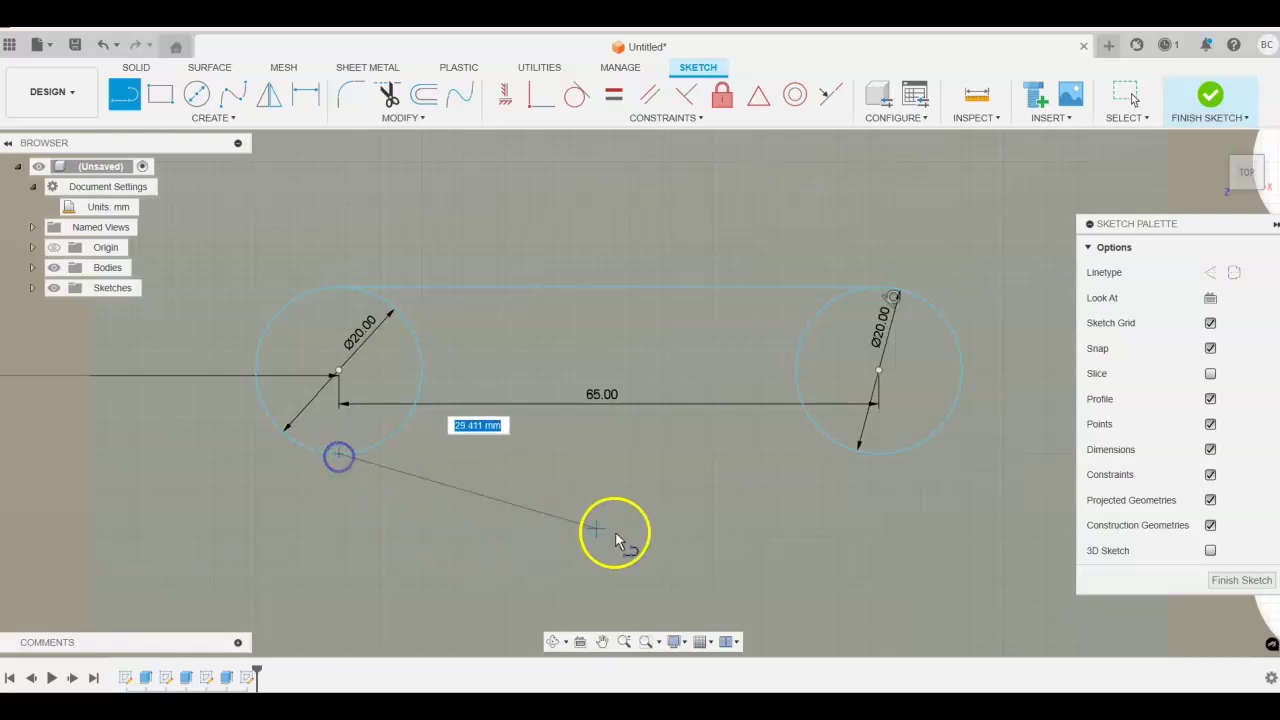
pyautogui.click(884, 456)
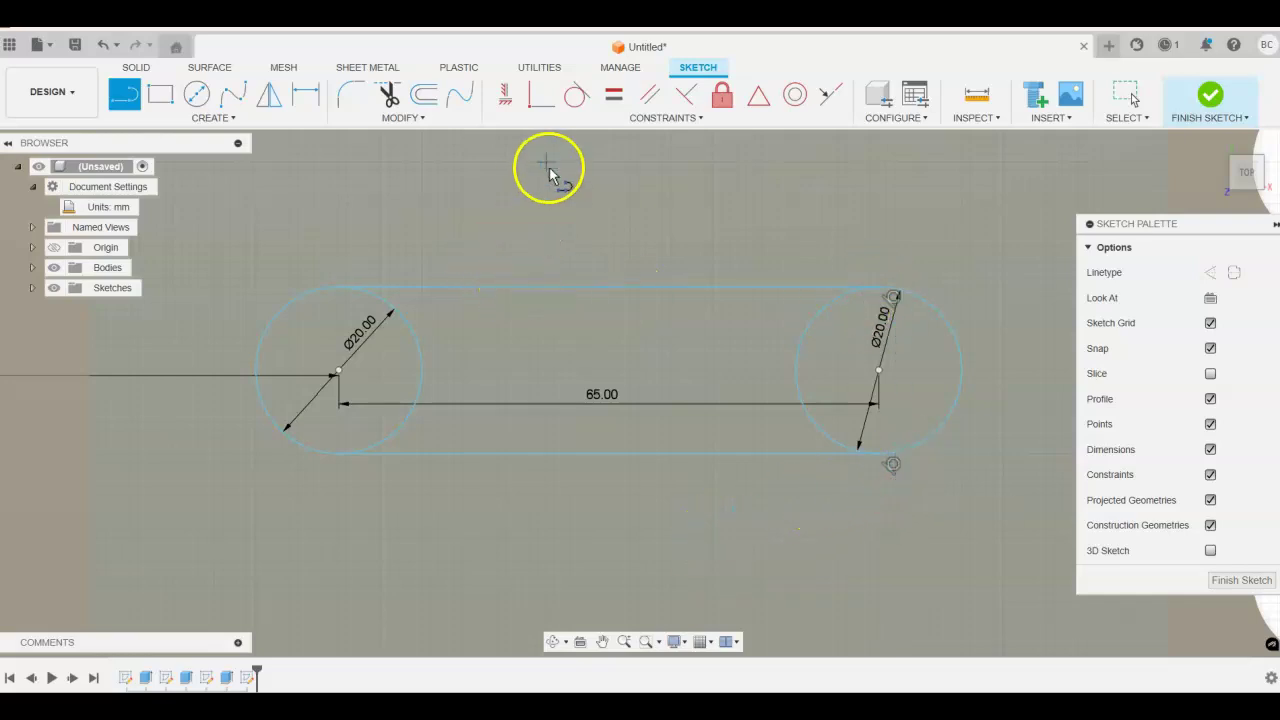
# Trim the inner halves of both circles to leave a round-ended slot outline
pyautogui.click(388, 96)
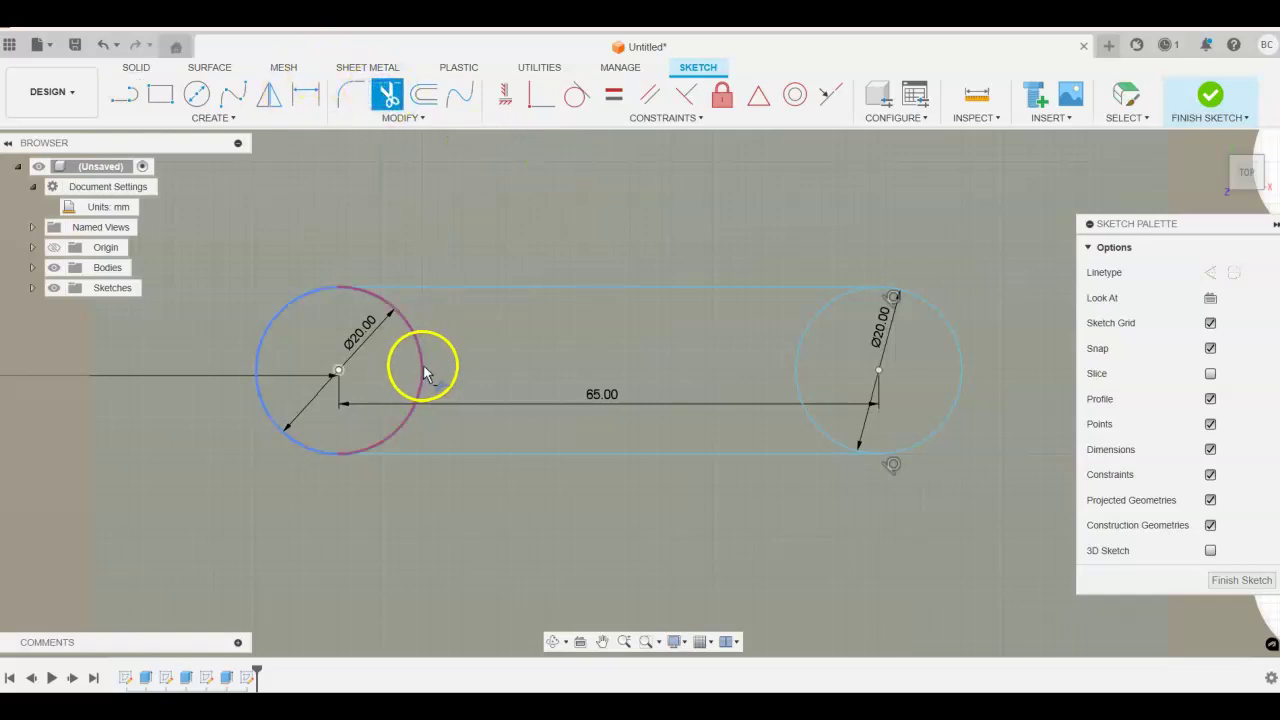
pyautogui.click(423, 366)
pyautogui.click(807, 355)
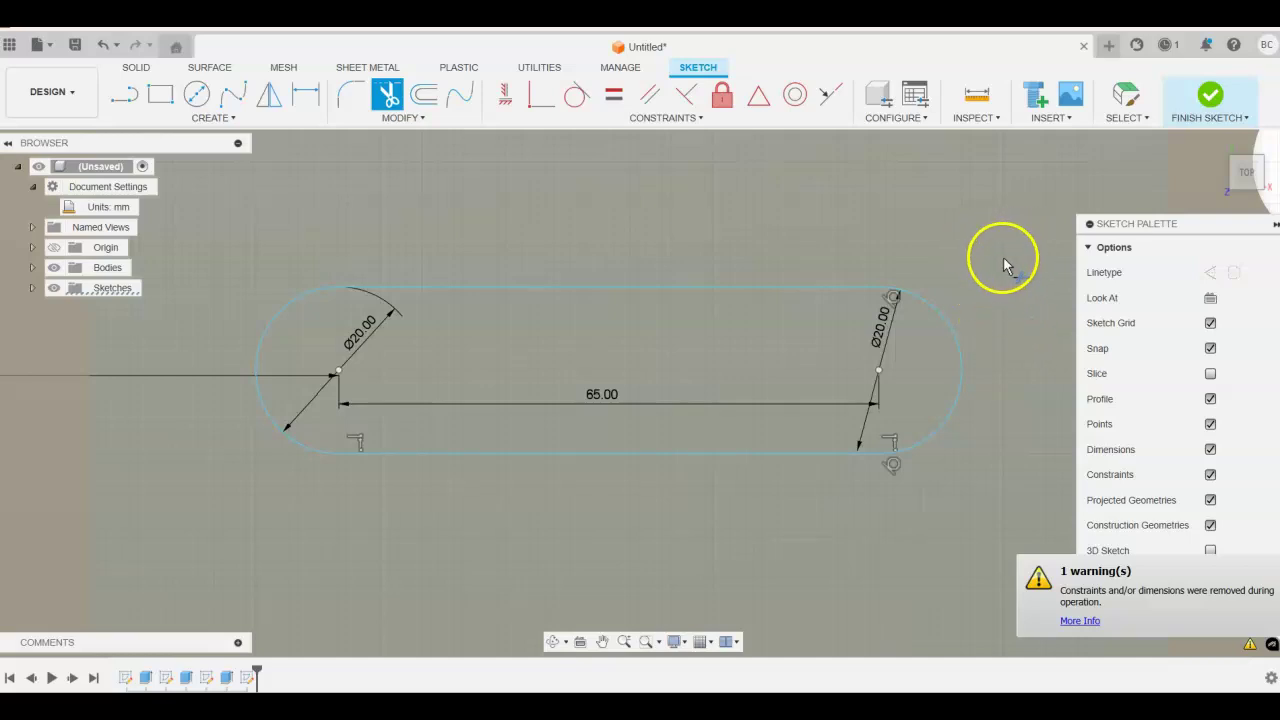
pyautogui.click(990, 257)
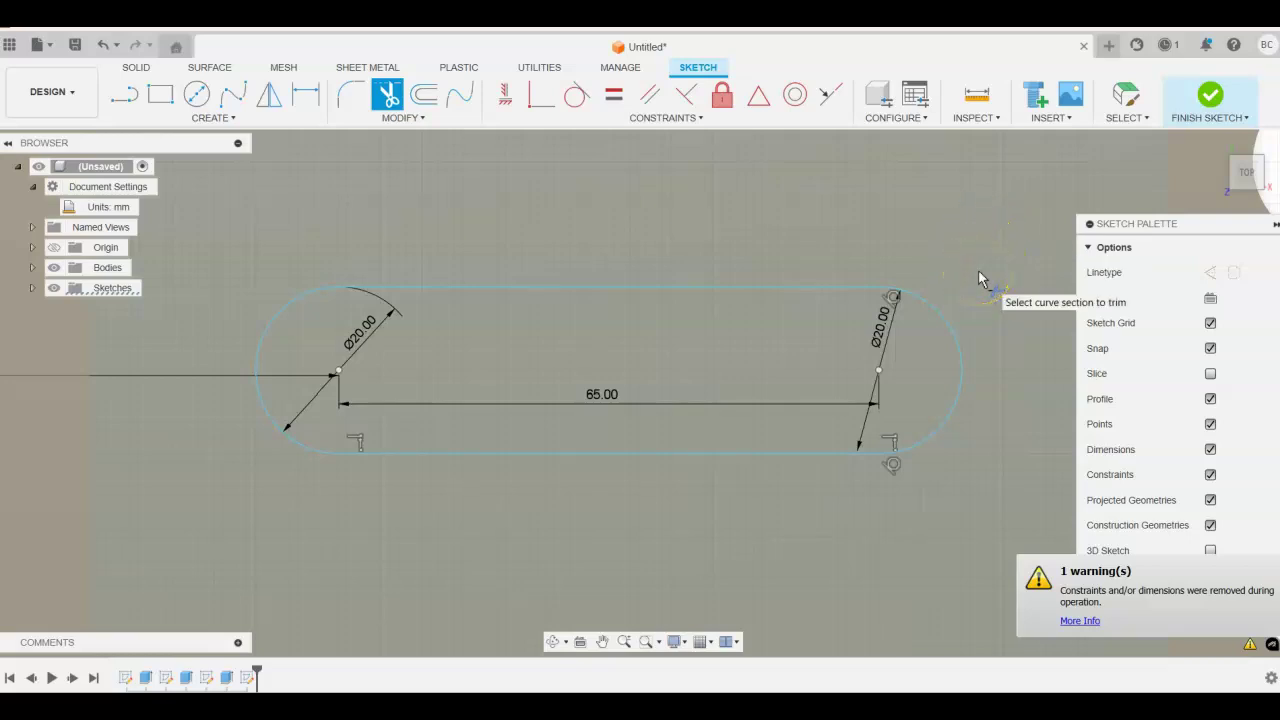
pyautogui.scroll(1, 978, 270)
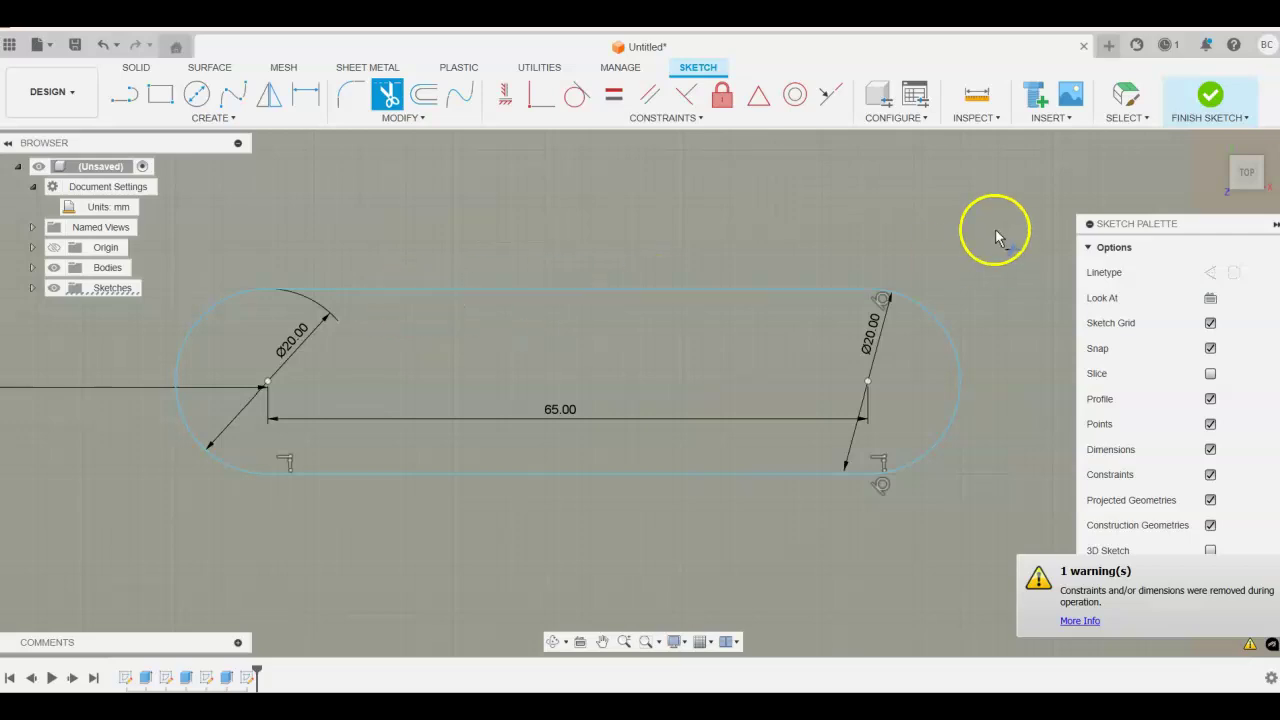
# Undo the trims, connecting lines, dimensions and both circles until the sketch is empty
pyautogui.click(102, 47)
pyautogui.click(102, 47)
pyautogui.click(102, 47)
pyautogui.click(102, 47)
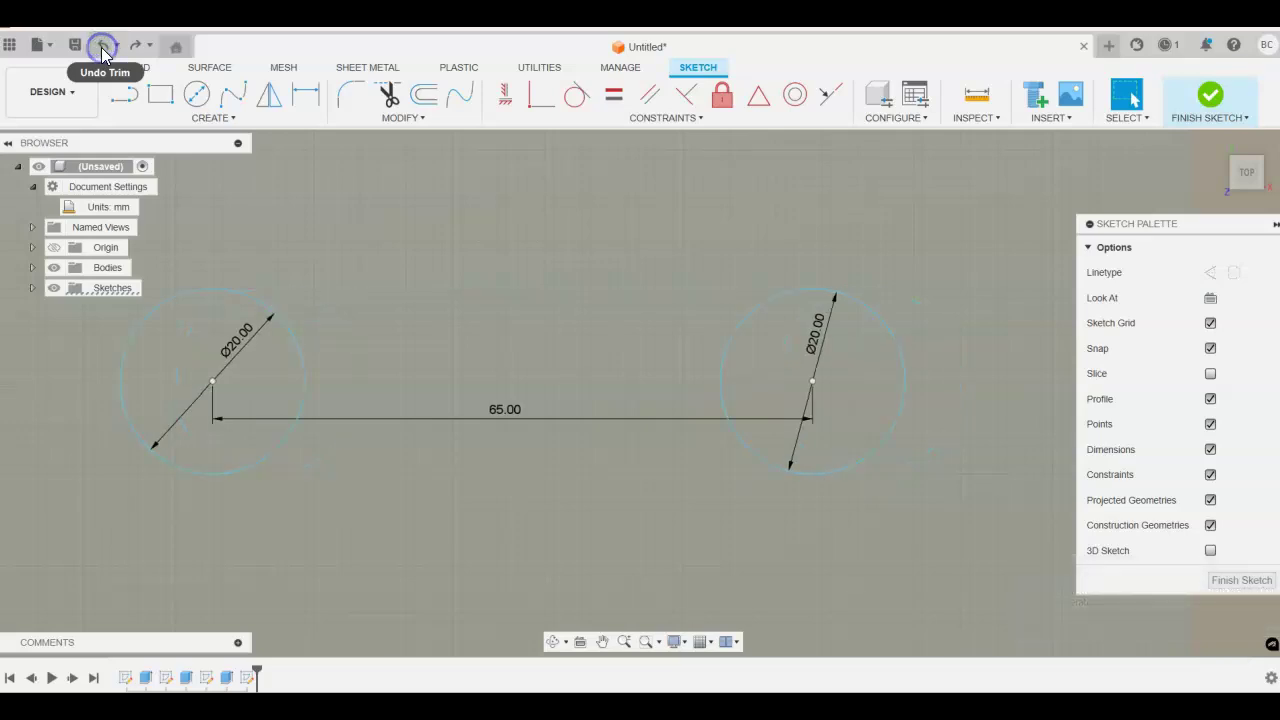
pyautogui.click(102, 47)
pyautogui.click(102, 47)
pyautogui.click(102, 47)
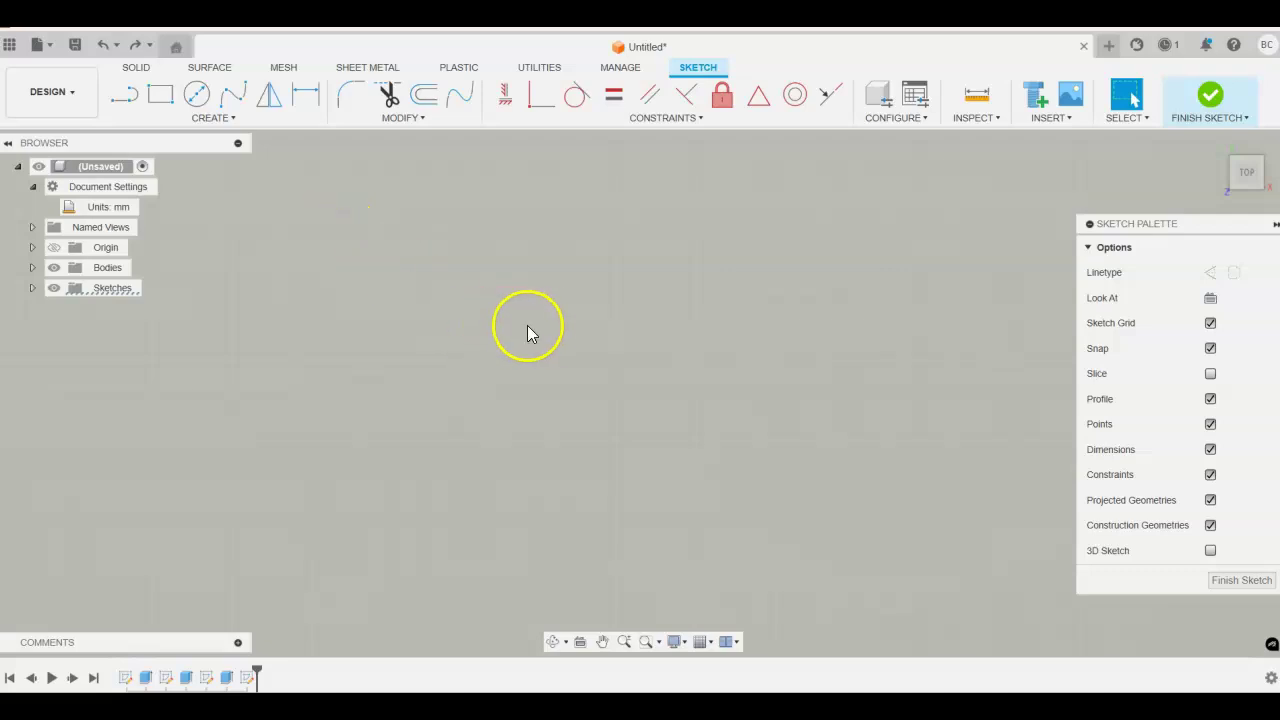
# Sketch a horizontal center-to-center slot midway between the recessed floor's upper and lower edges, with 65 mm center distance and 20 mm width
pyautogui.scroll(-5, 887, 250)
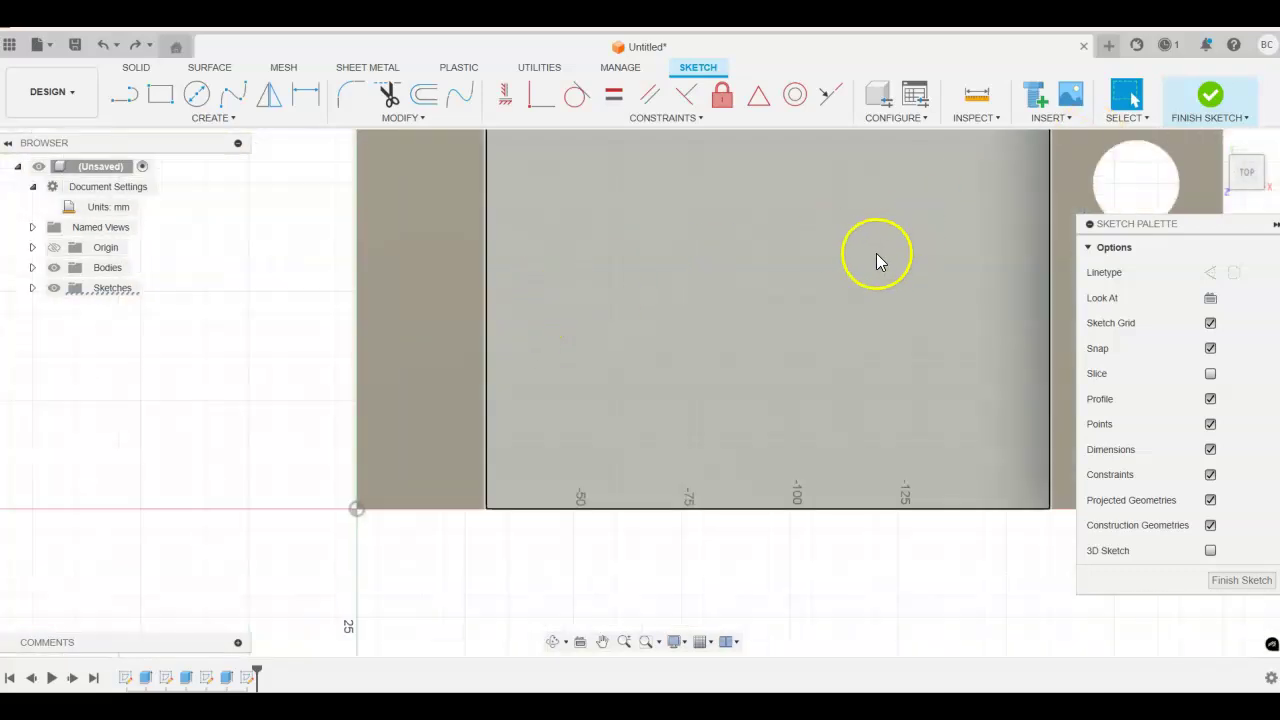
pyautogui.moveTo(887, 250)
pyautogui.mouseDown(button='middle')
pyautogui.moveTo(806, 380)
pyautogui.moveTo(783, 357)
pyautogui.mouseUp(button='middle')
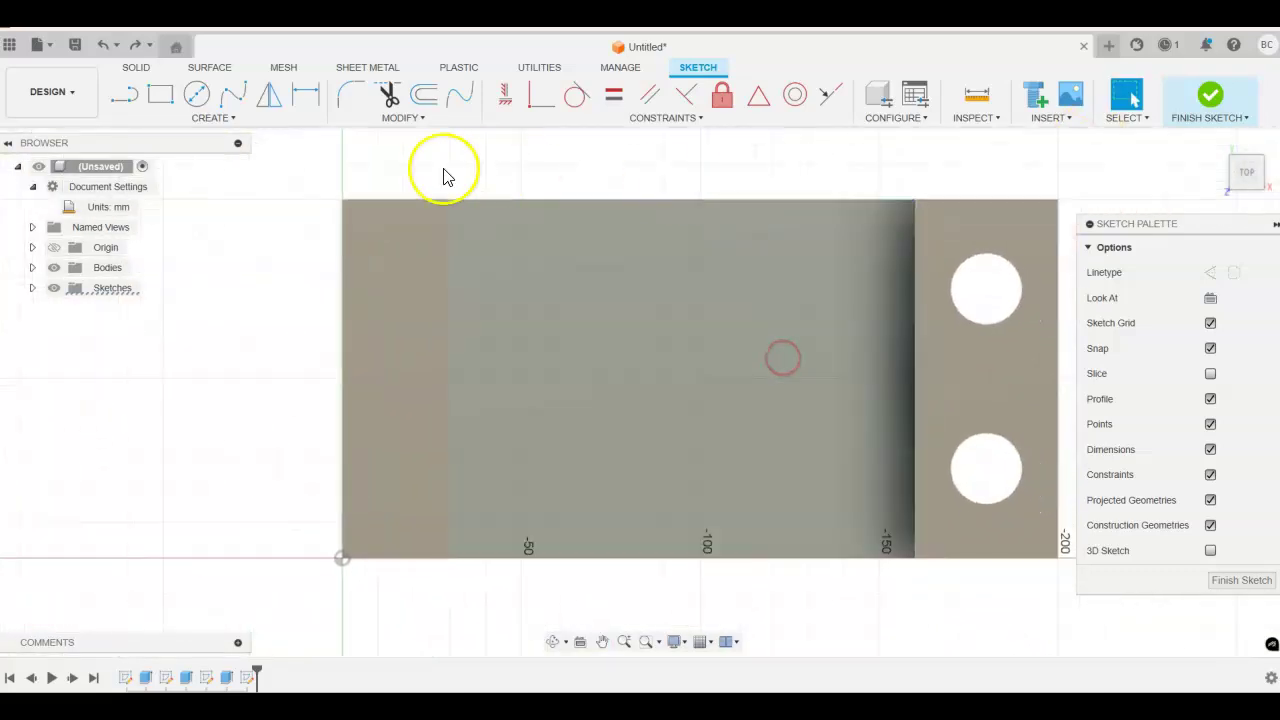
pyautogui.click(231, 120)
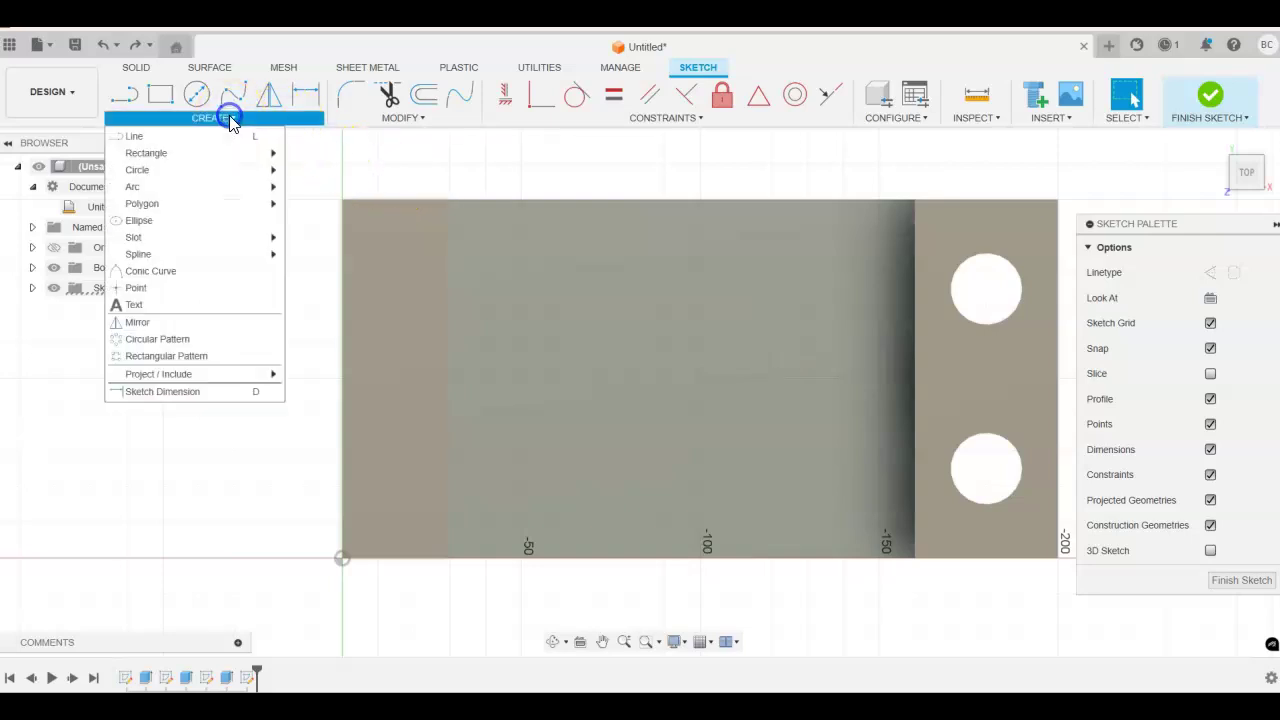
pyautogui.moveTo(160, 246)
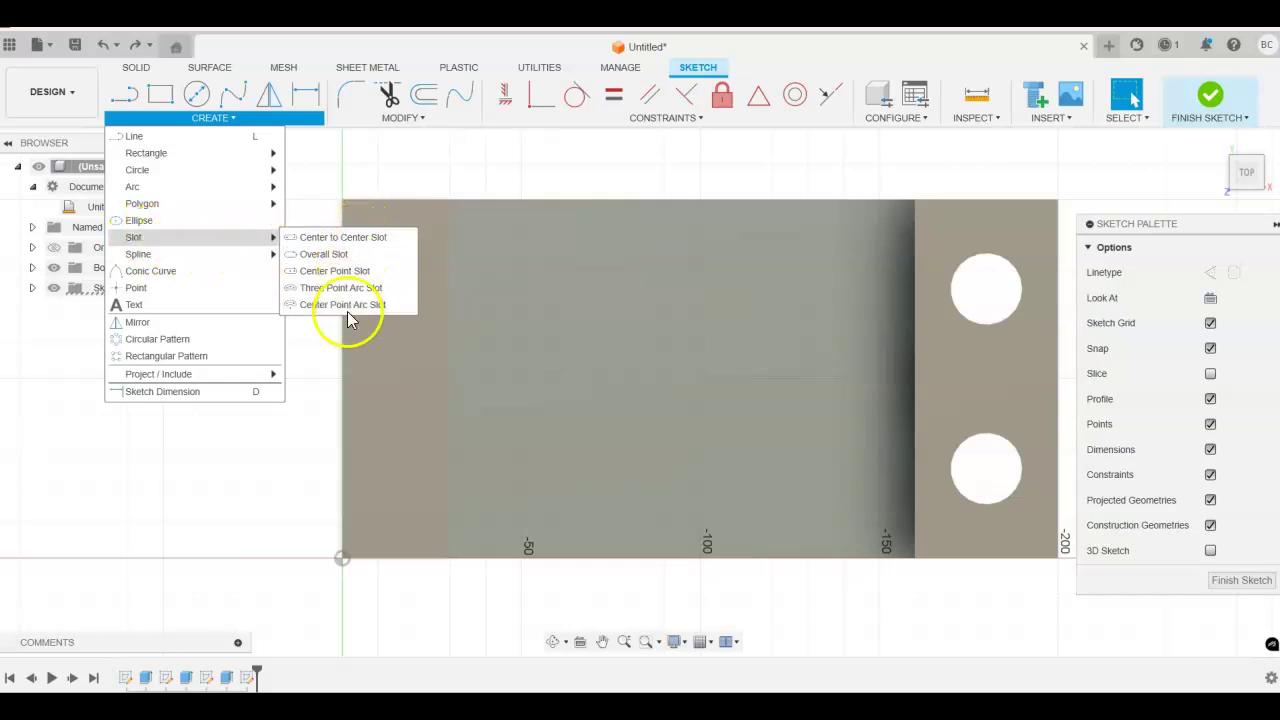
pyautogui.click(350, 240)
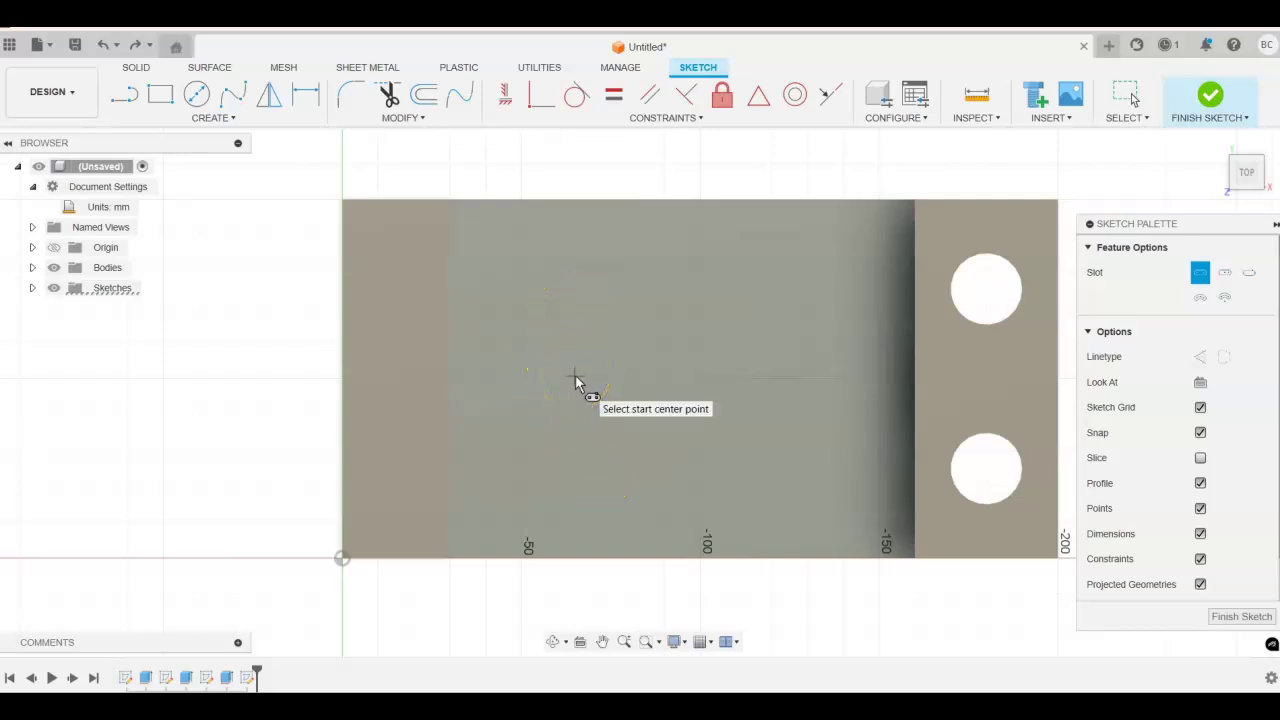
pyautogui.moveTo(572, 380)
pyautogui.mouseDown()
pyautogui.moveTo(547, 365)
pyautogui.moveTo(343, 392)
pyautogui.moveTo(555, 380)
pyautogui.mouseUp()
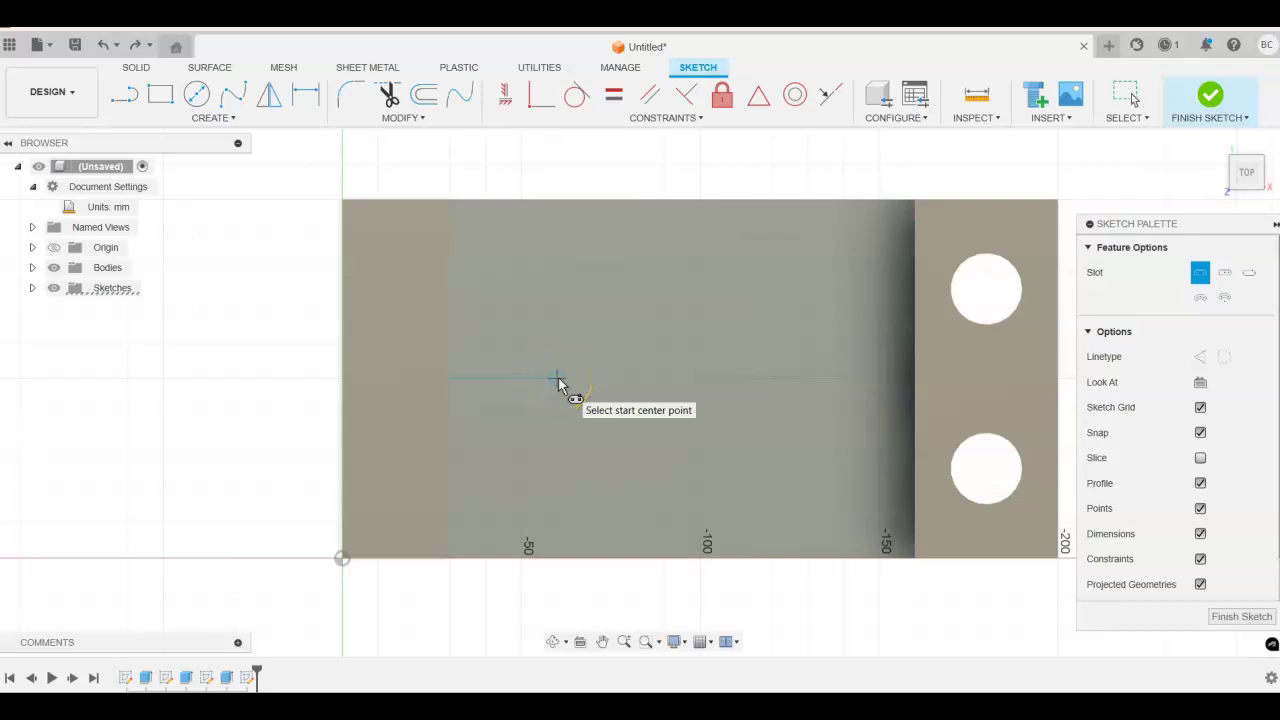
pyautogui.moveTo(557, 378); pyautogui.dragTo(789, 388)
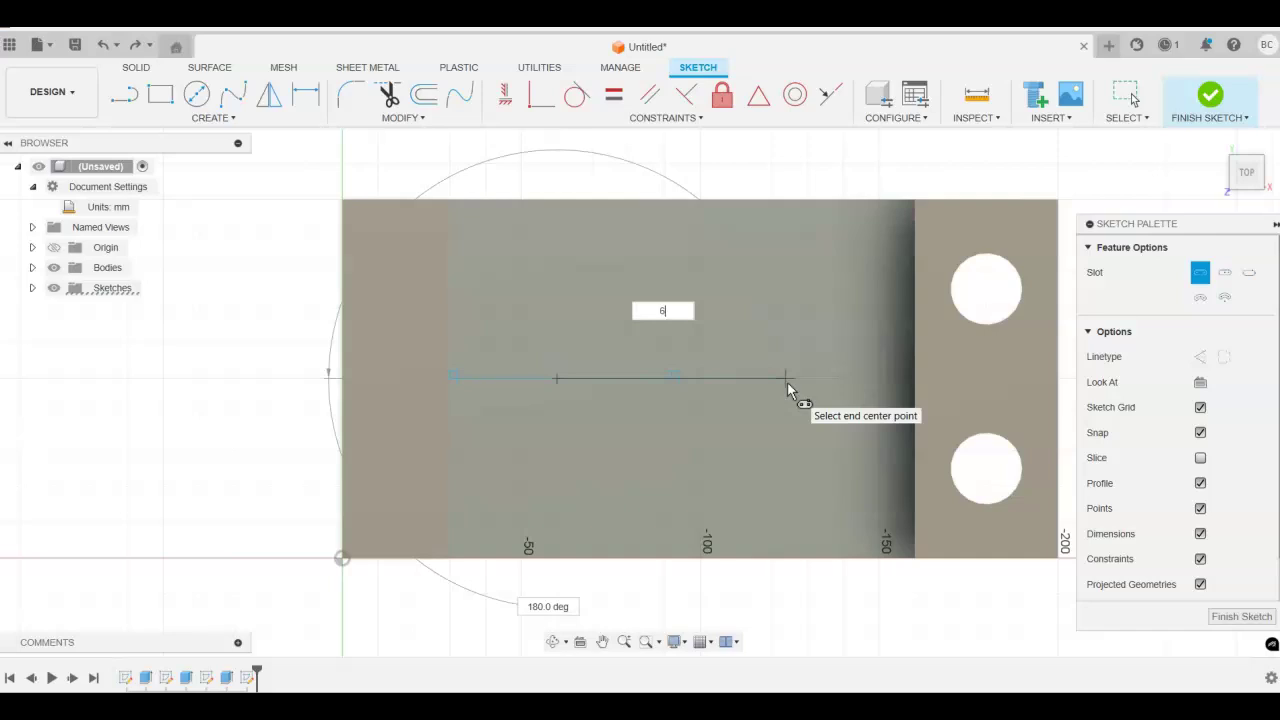
pyautogui.write('65')
pyautogui.press('Tab')
pyautogui.click(782, 381)
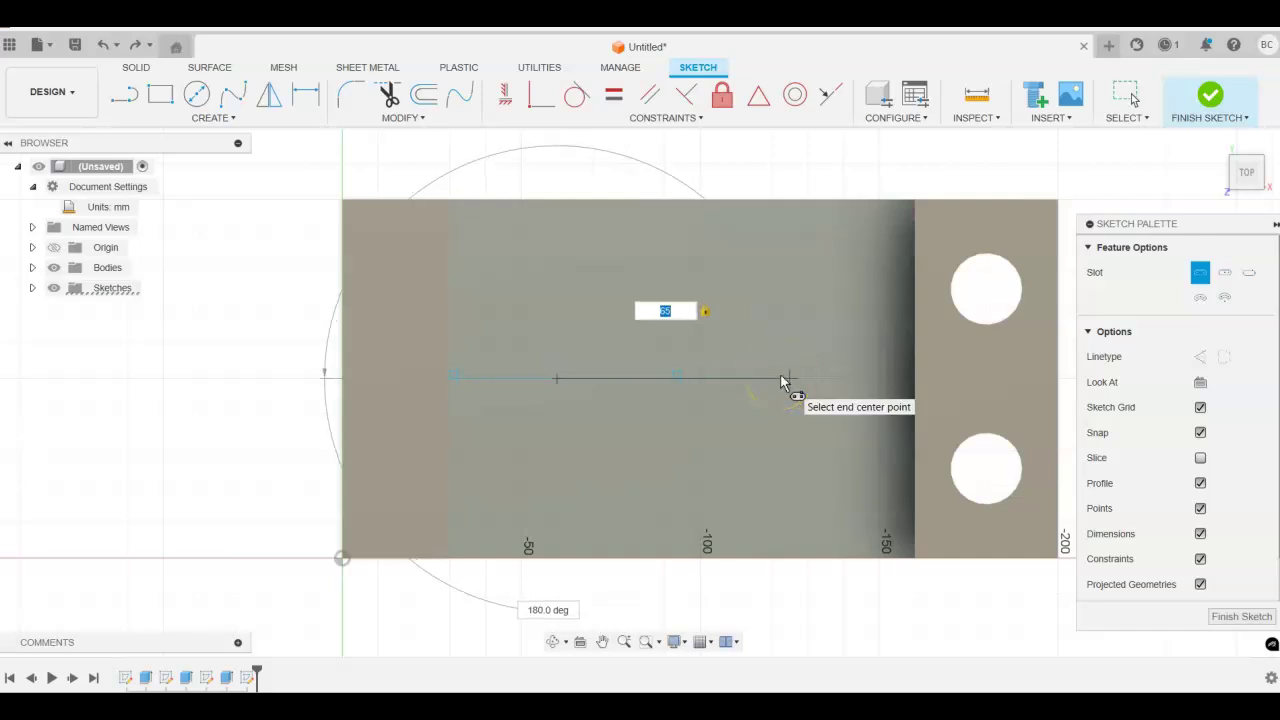
pyautogui.moveTo(782, 381); pyautogui.dragTo(804, 323)
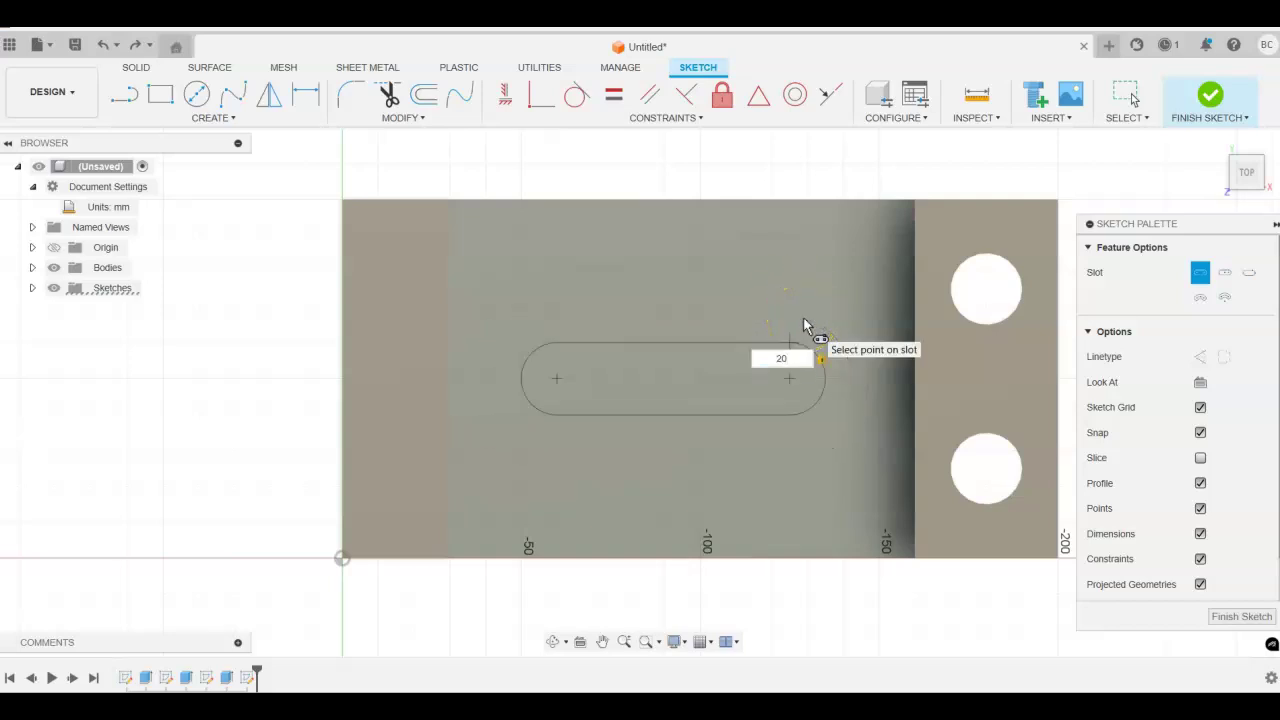
pyautogui.click(805, 325)
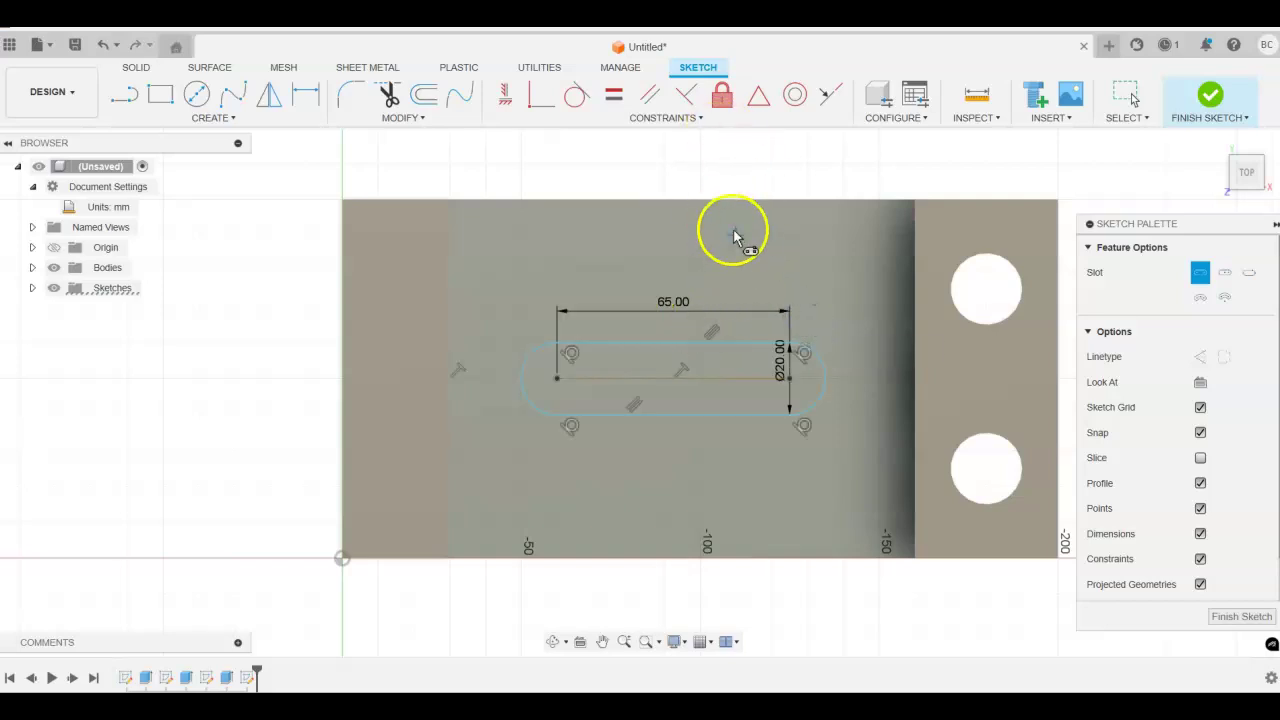
# Dimension the slot's left arc center 60 mm from the bracket's outer edge at the tall wall and finish the sketch
pyautogui.click(307, 97)
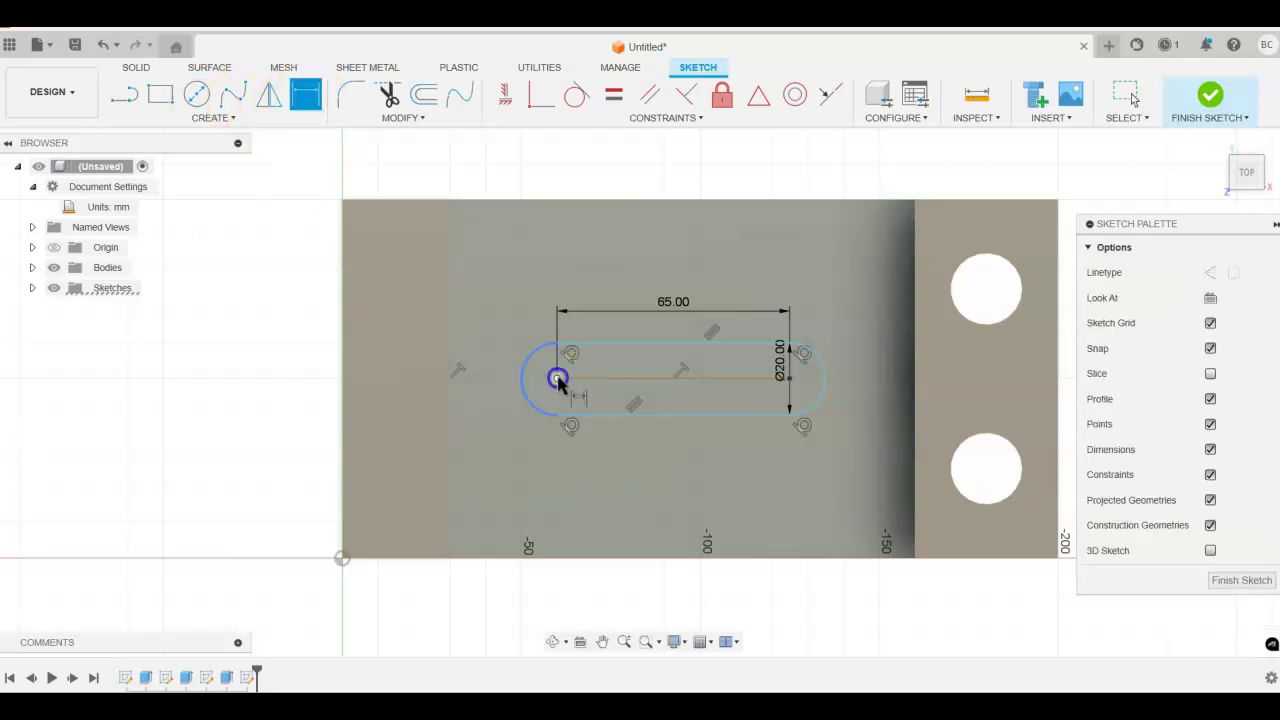
pyautogui.click(557, 379)
pyautogui.click(341, 393)
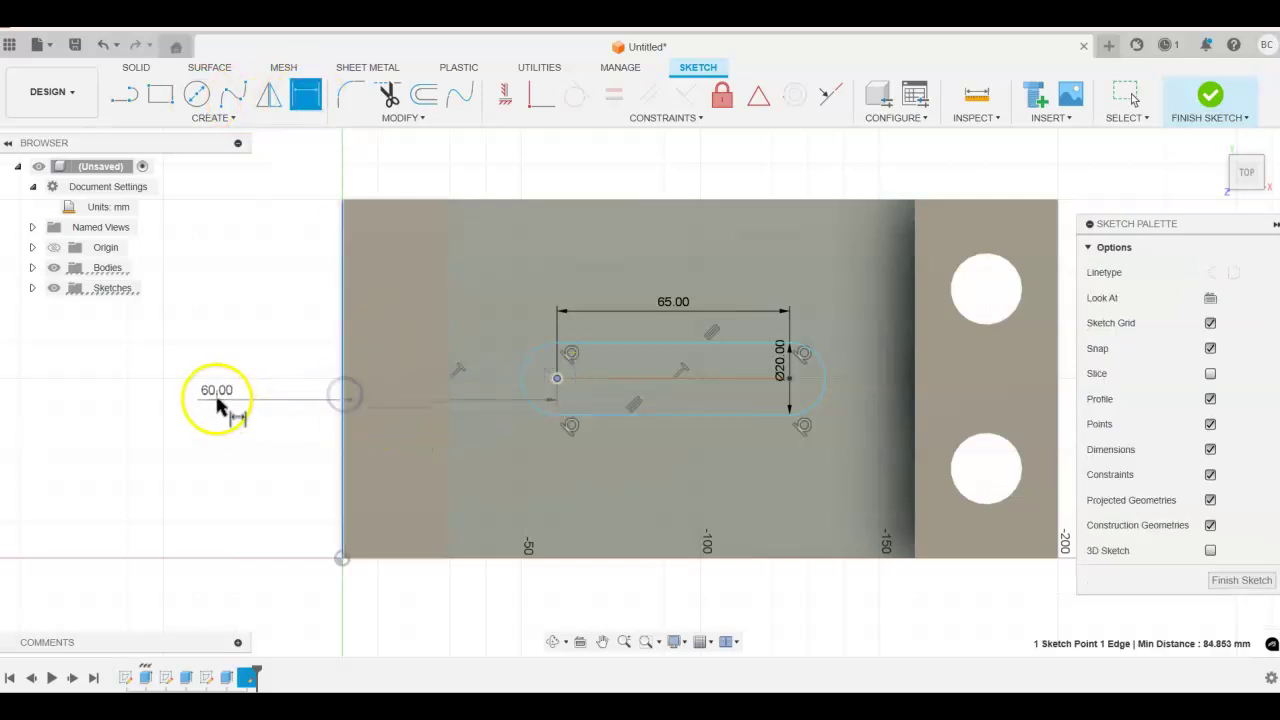
pyautogui.click(210, 411)
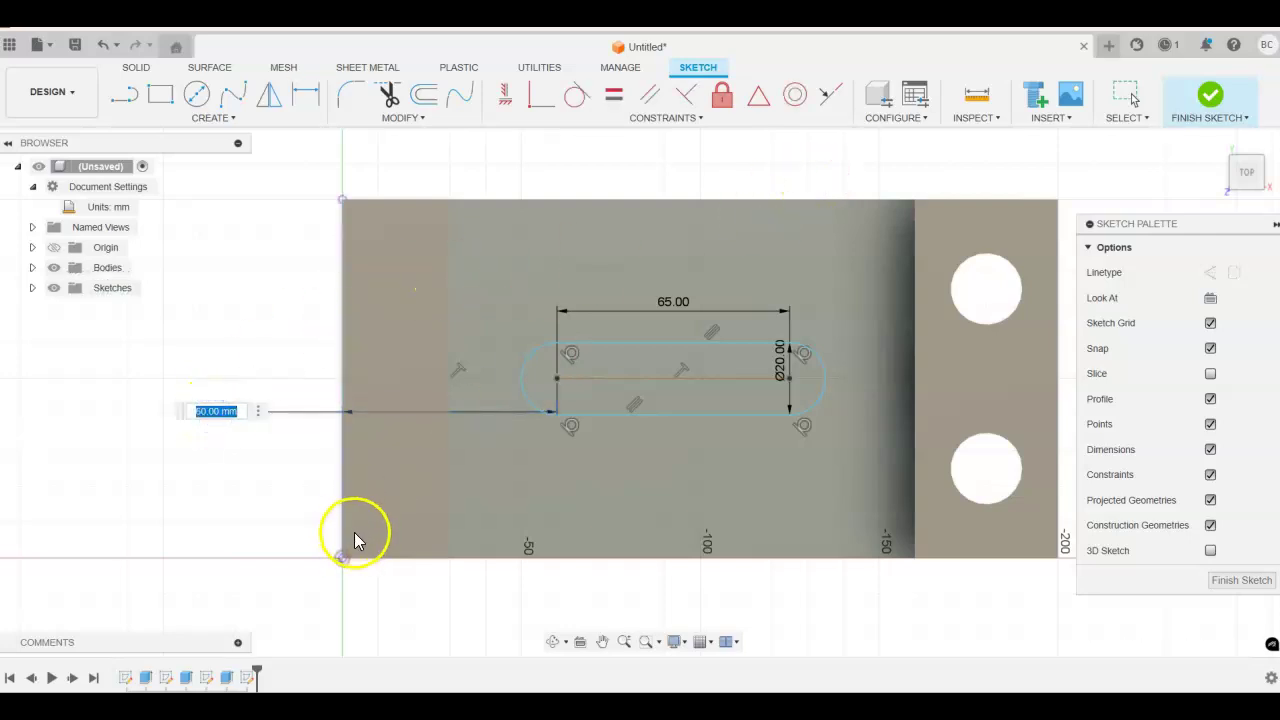
pyautogui.press('Return')
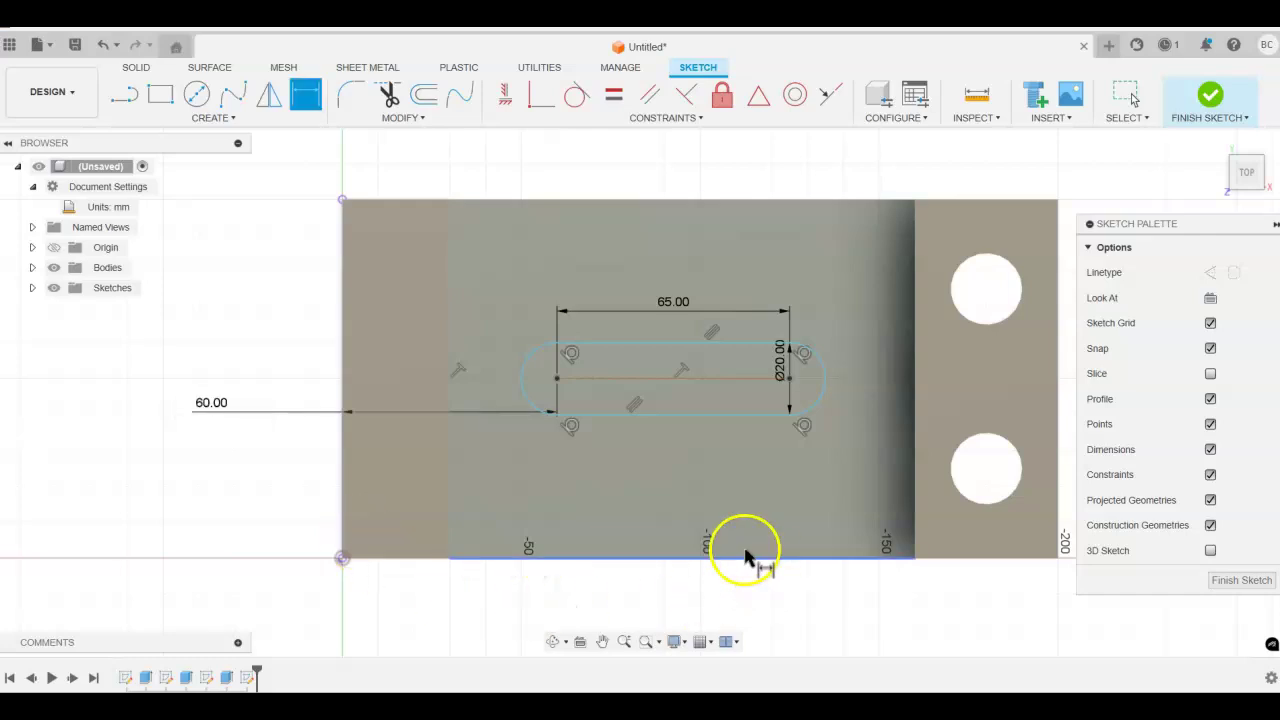
pyautogui.click(1210, 95)
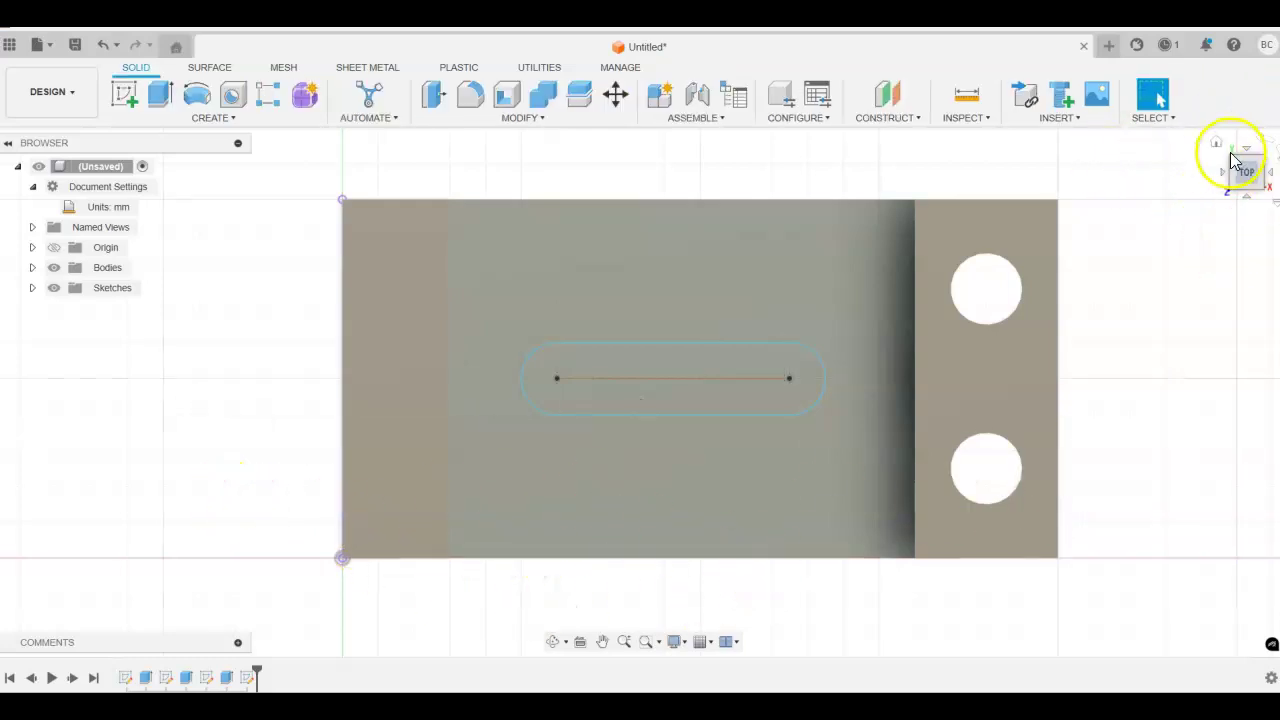
# Extrude the slot profile downward as a cut through the whole bracket floor, with extent type All
pyautogui.click(1215, 142)
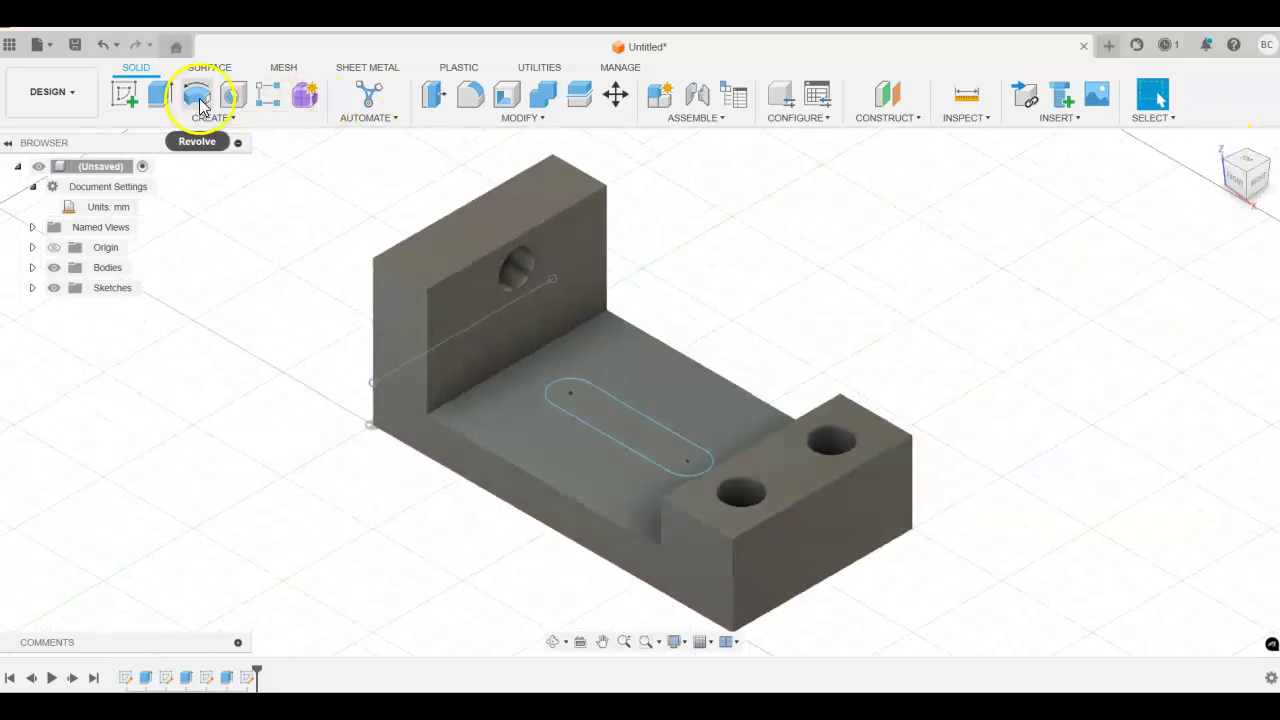
pyautogui.click(160, 95)
pyautogui.click(643, 432)
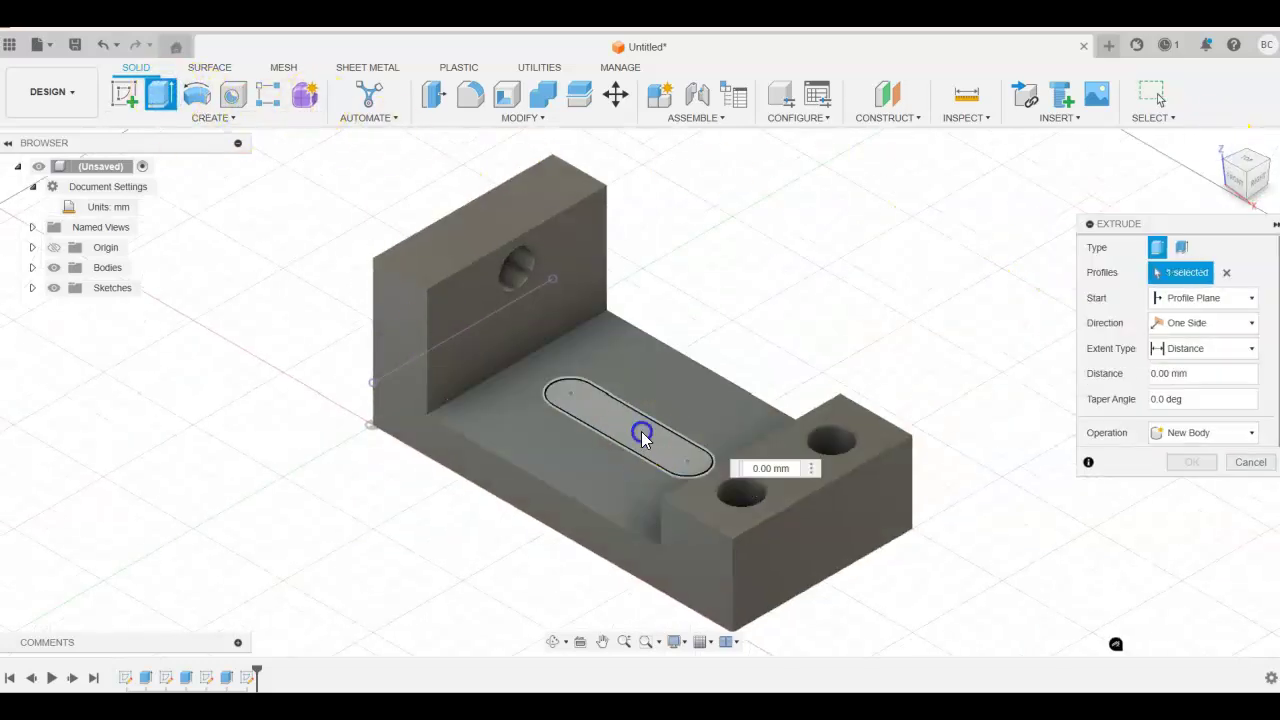
pyautogui.moveTo(631, 410); pyautogui.dragTo(631, 617)
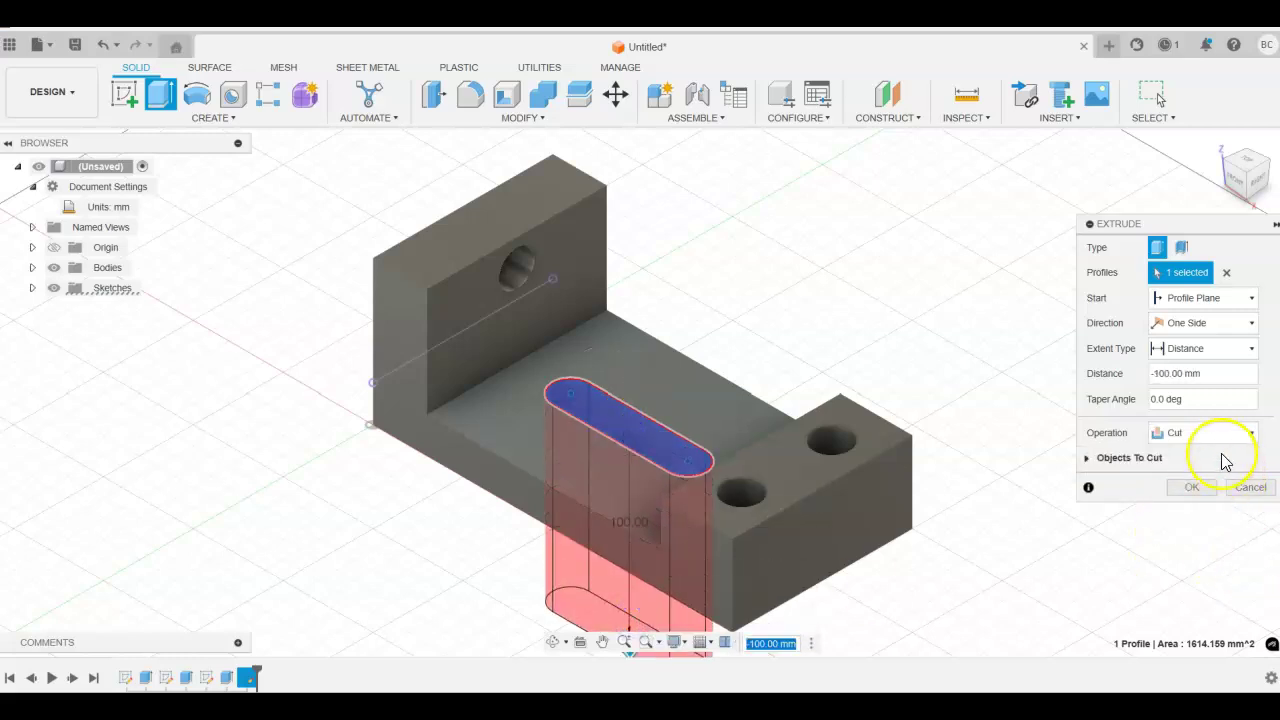
pyautogui.click(1249, 350)
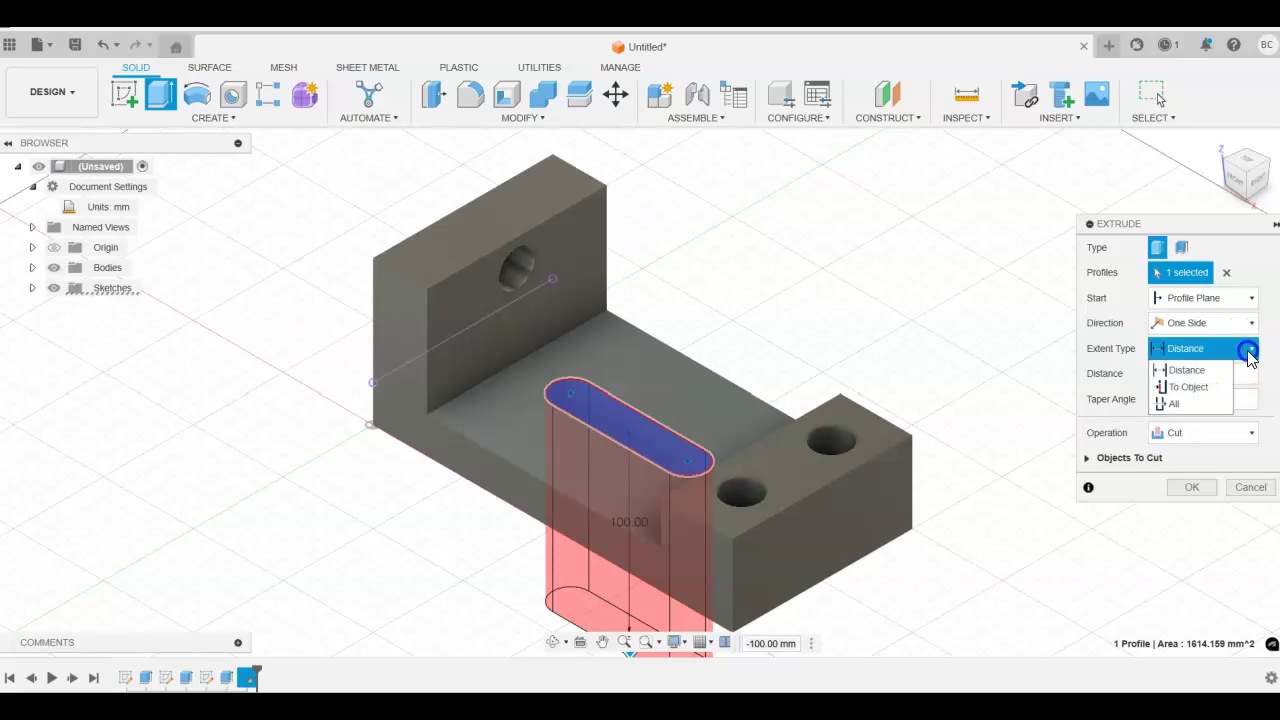
pyautogui.click(1212, 404)
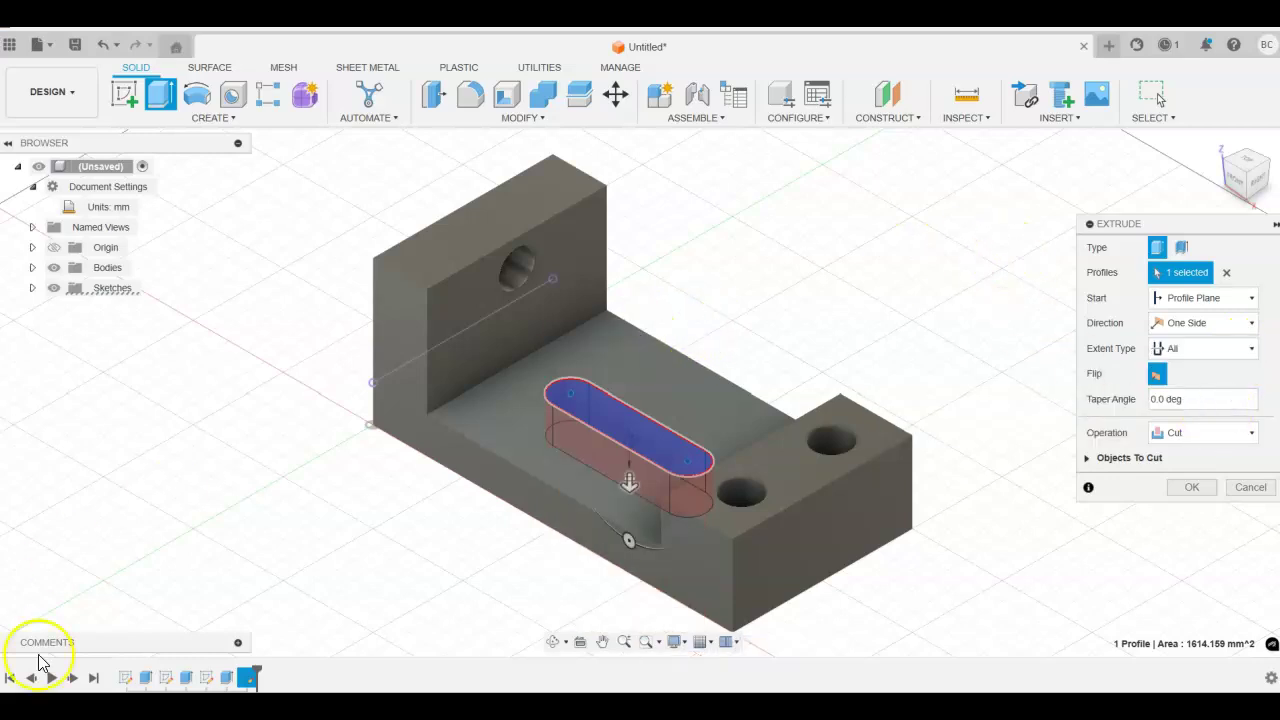
pyautogui.click(1191, 487)
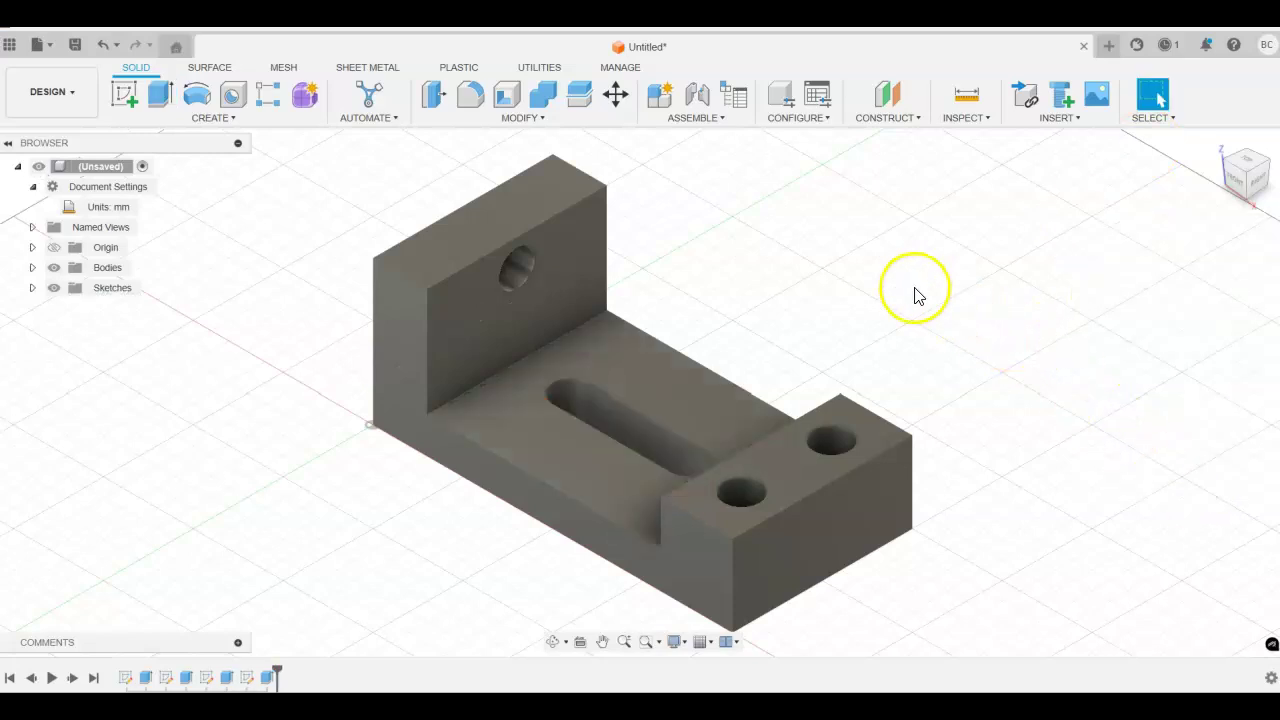
# Inspect the finished bracket in the isometric, front, top and right views, ending in the home view
pyautogui.scroll(-1, 903, 290)
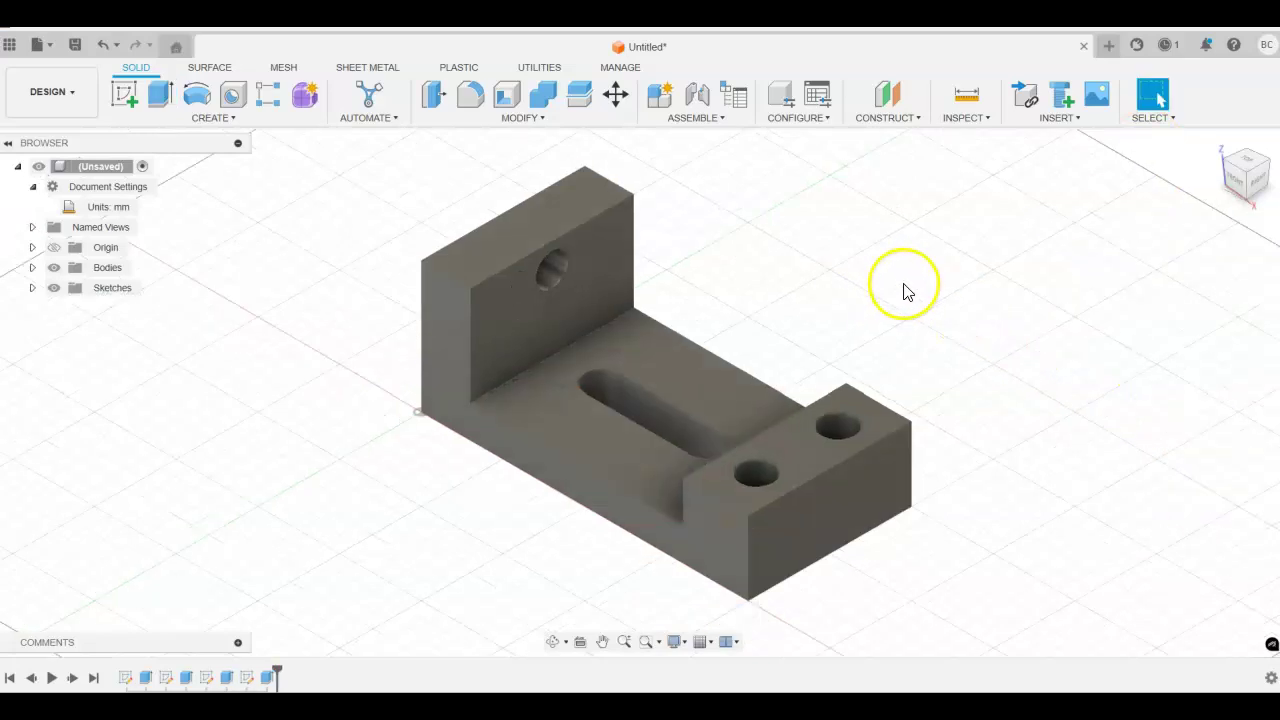
pyautogui.moveTo(903, 289); pyautogui.dragTo(797, 271, button='middle')
pyautogui.click(863, 273)
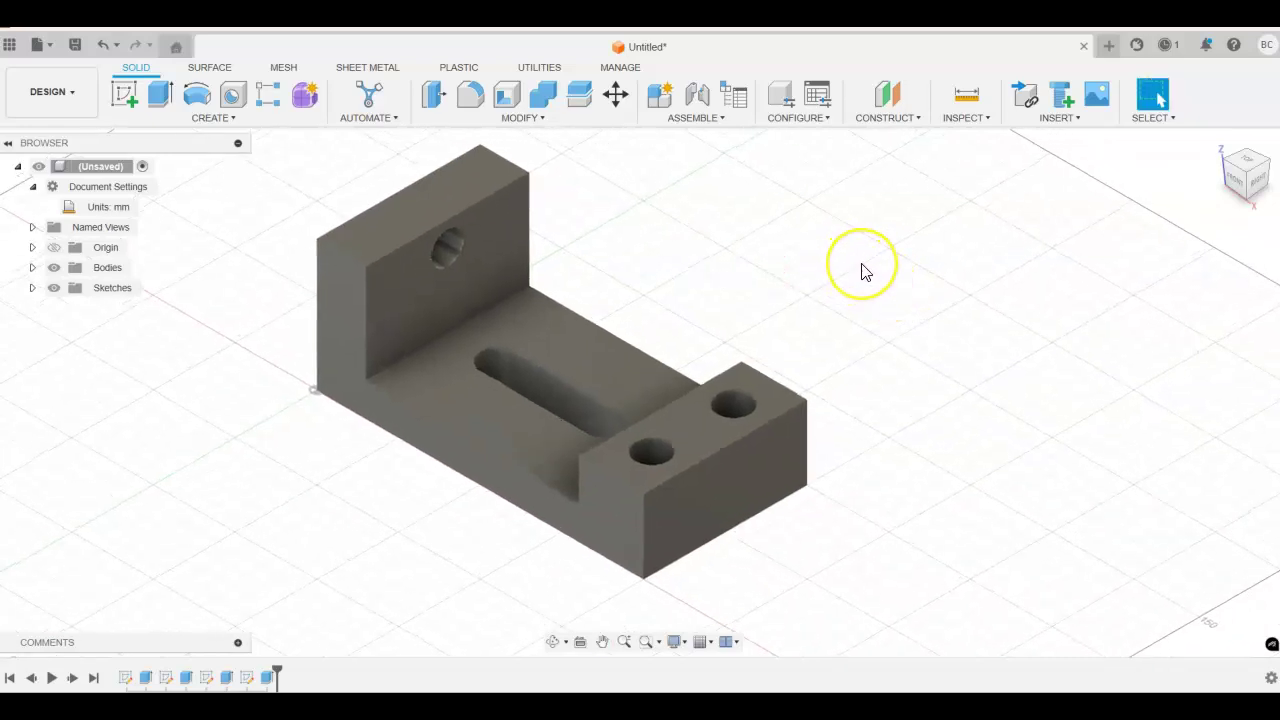
pyautogui.moveTo(791, 237); pyautogui.dragTo(843, 243, button='middle')
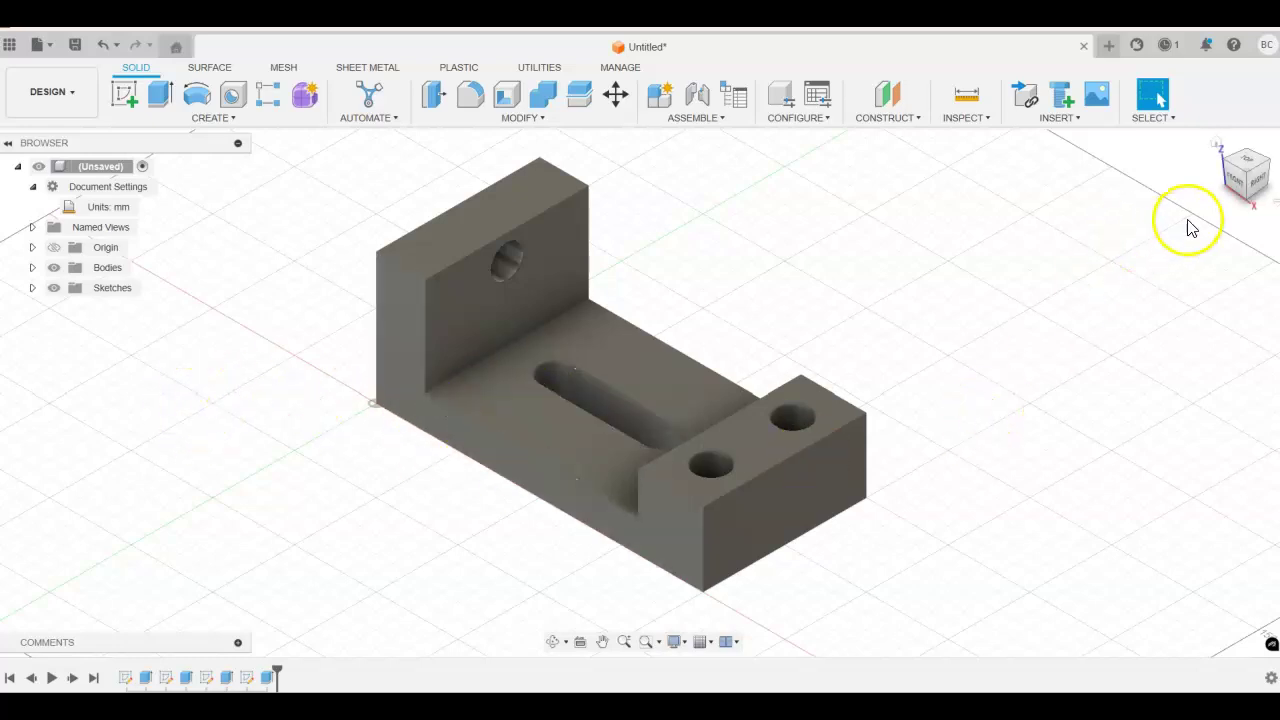
pyautogui.click(1237, 184)
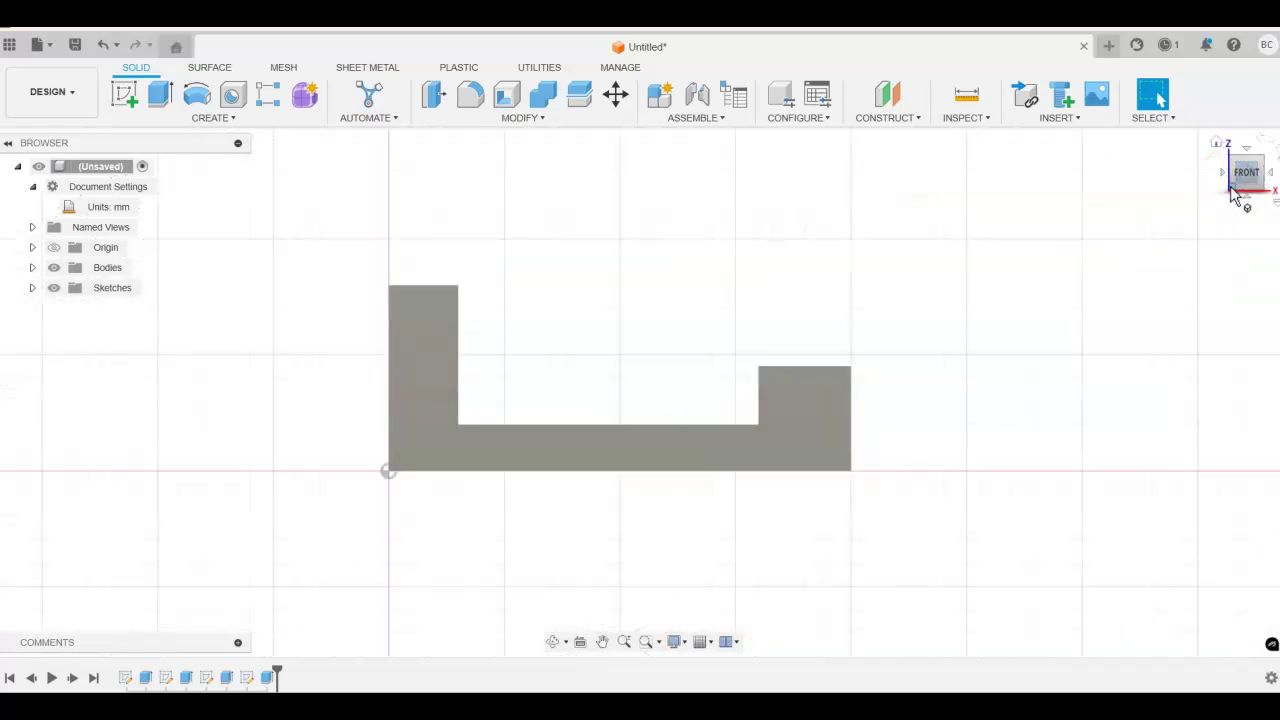
pyautogui.click(1247, 152)
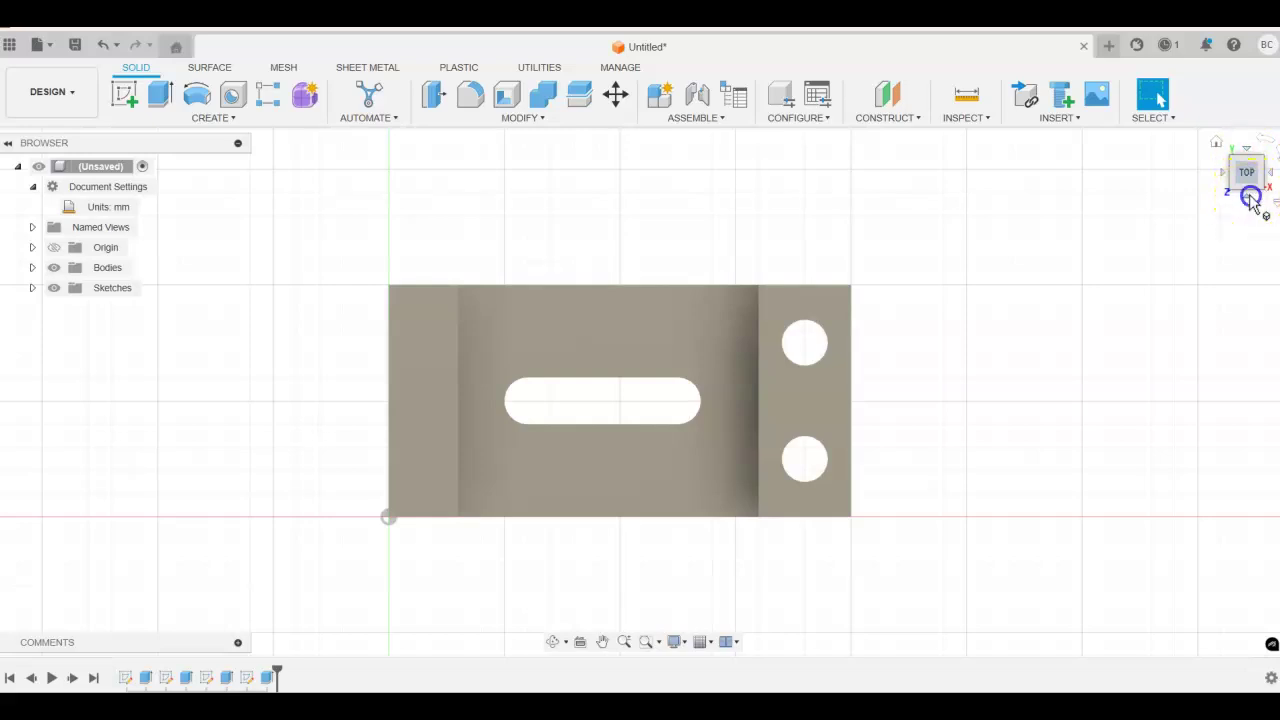
pyautogui.click(1249, 195)
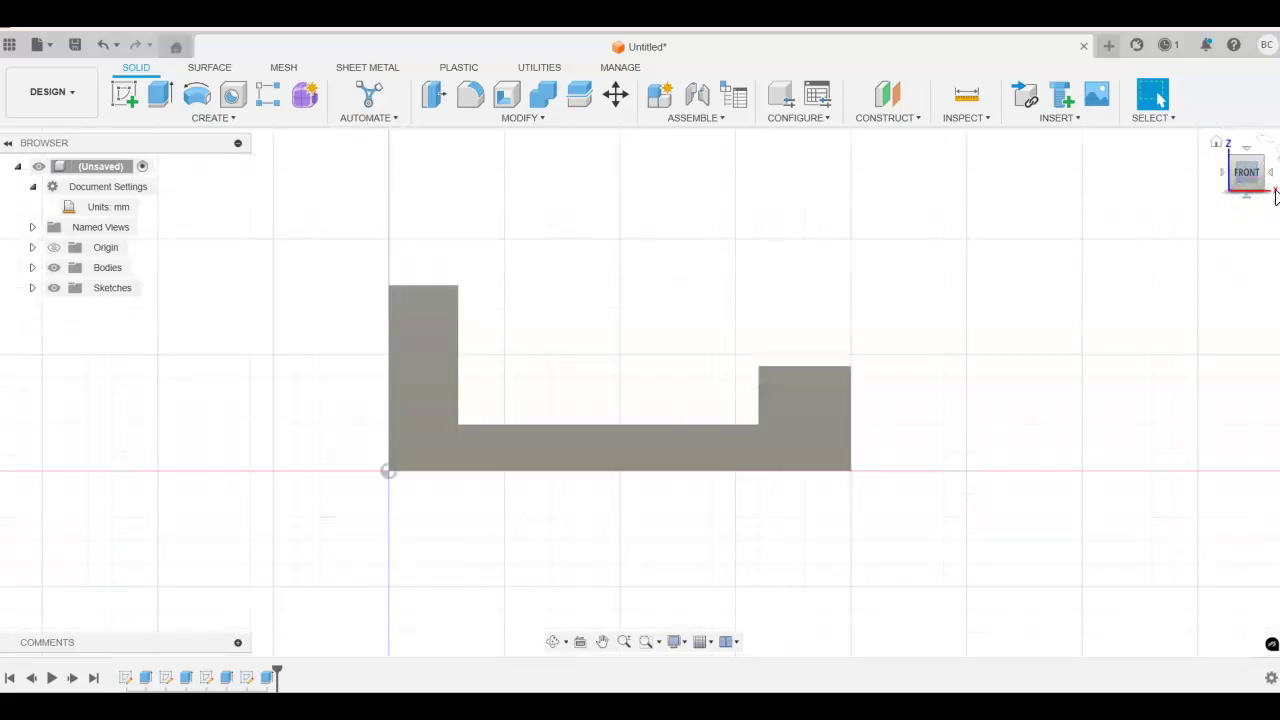
pyautogui.click(1269, 176)
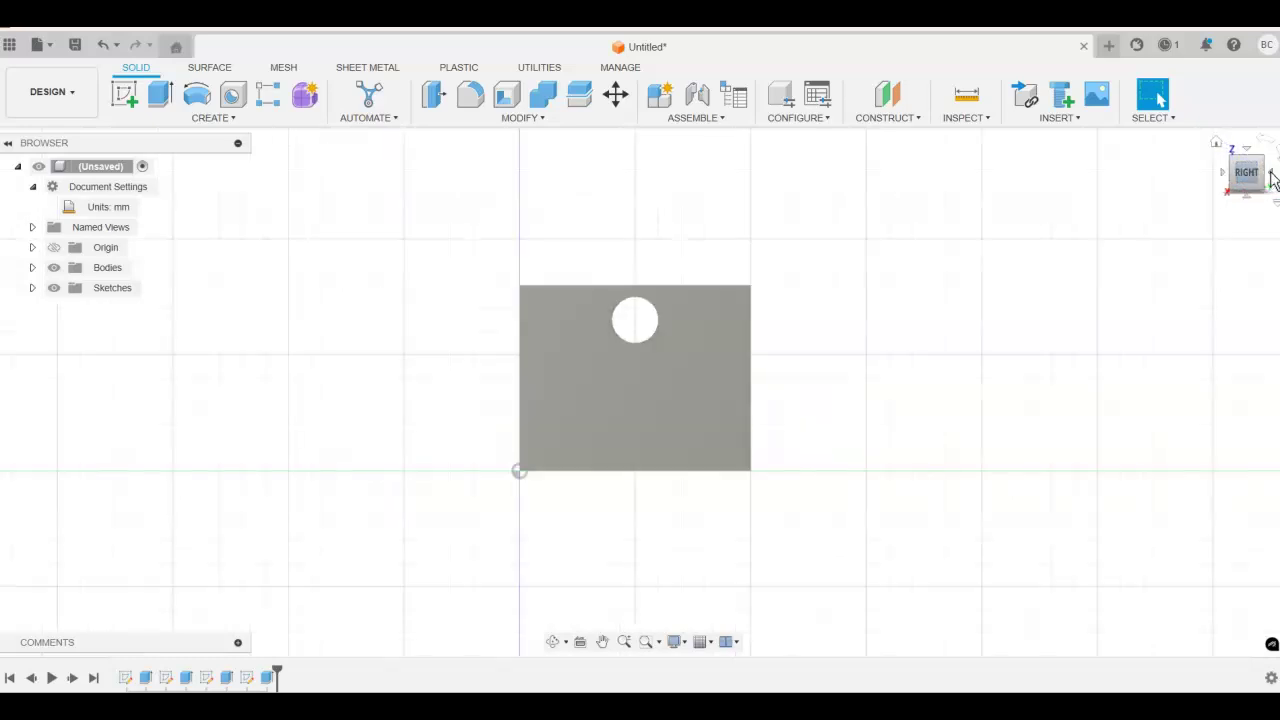
pyautogui.click(1214, 143)
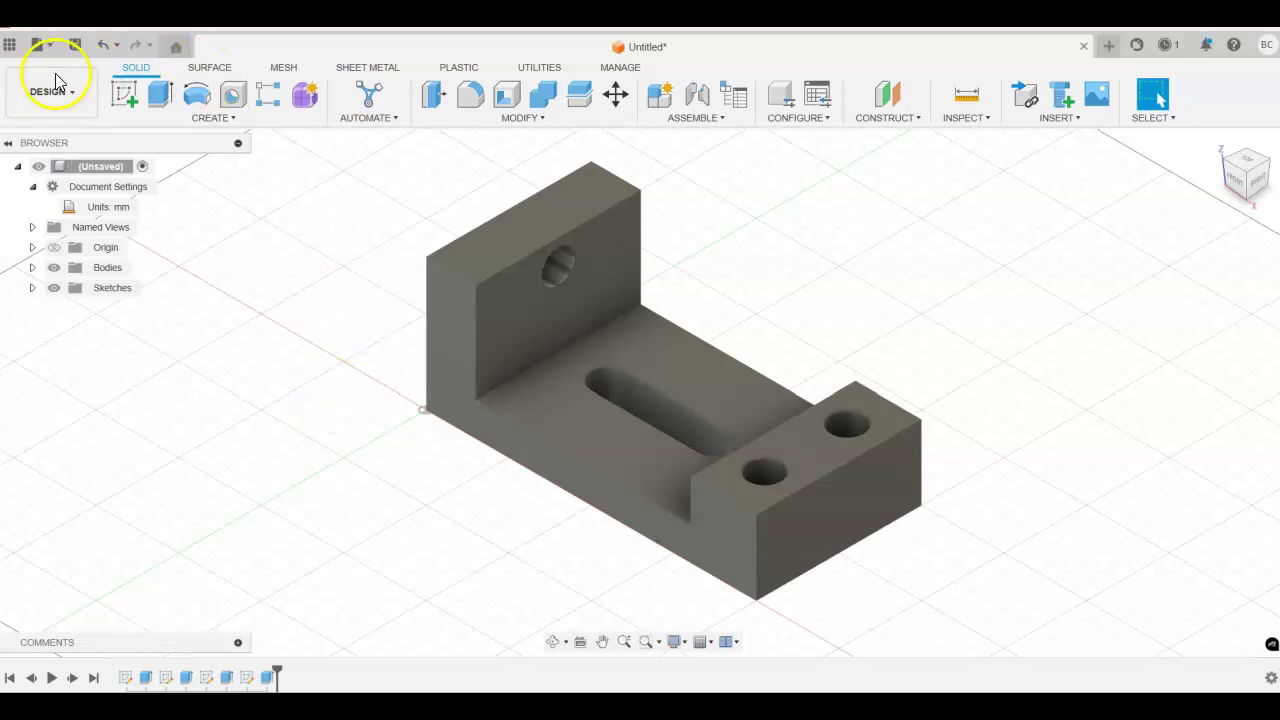
# Save the design as P3-12-FLast in the Chapter 3 Problems folder
pyautogui.click(78, 47)
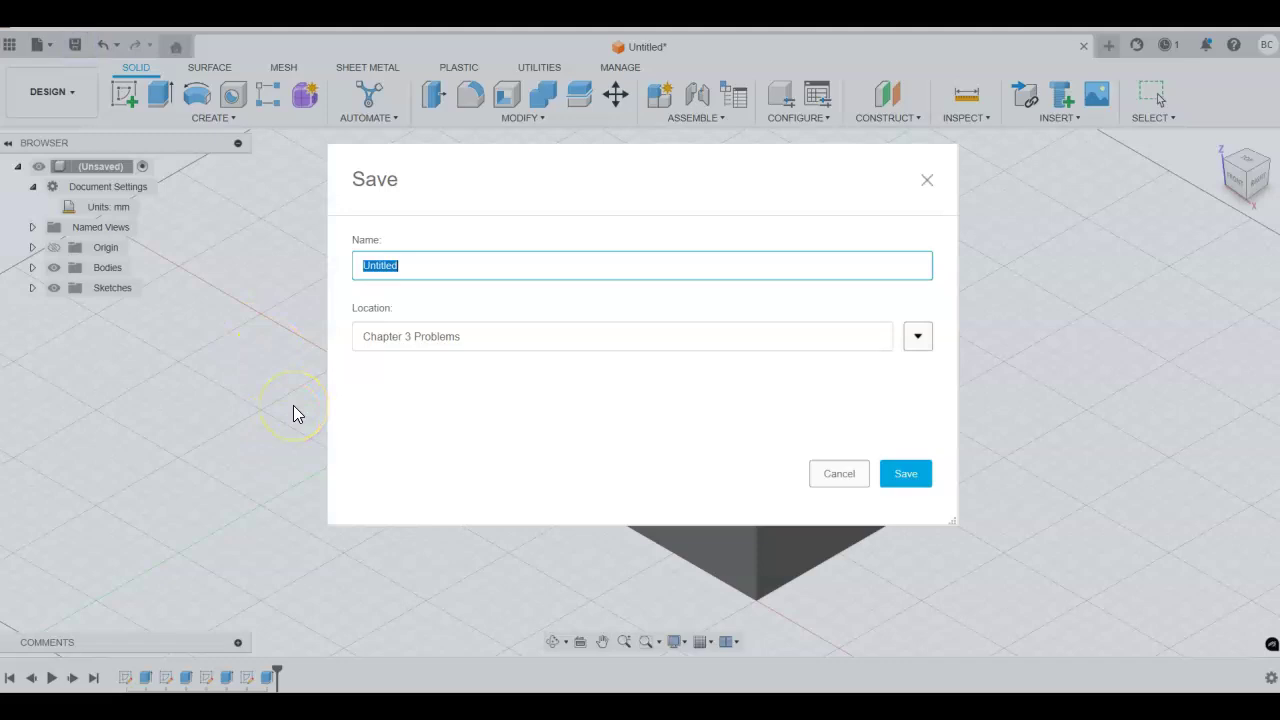
pyautogui.write('P3-12-FLast')
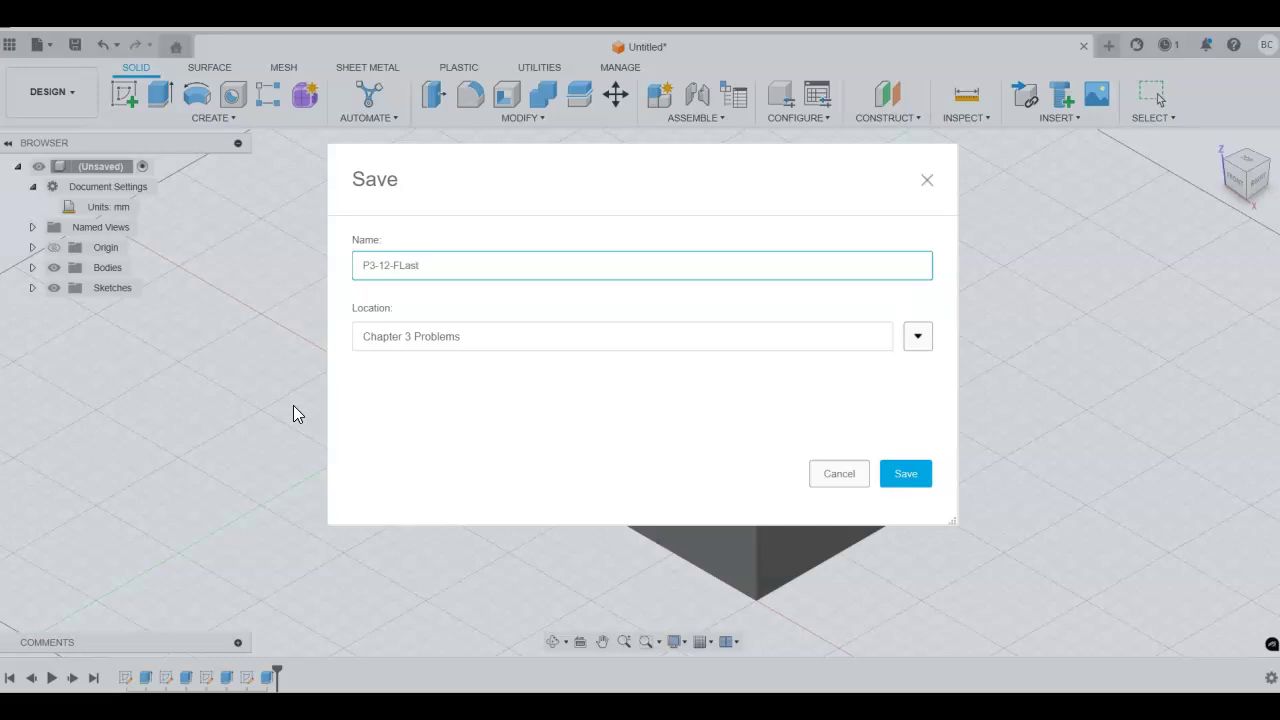